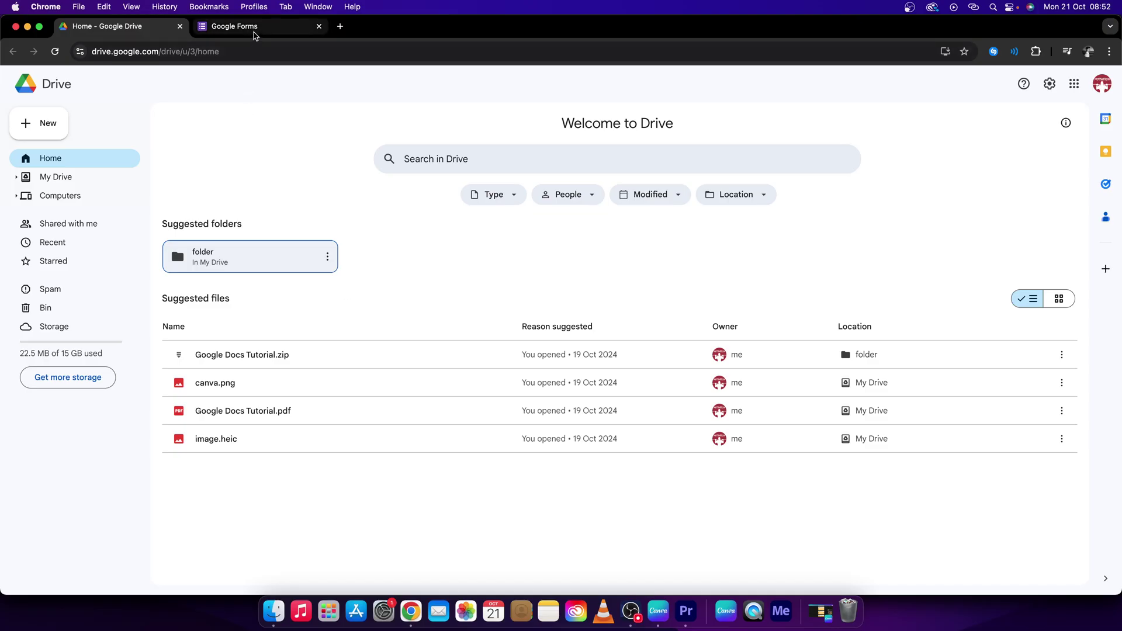
Switch from the Google Drive tab to the empty Google Forms home page
left_click(254, 29)
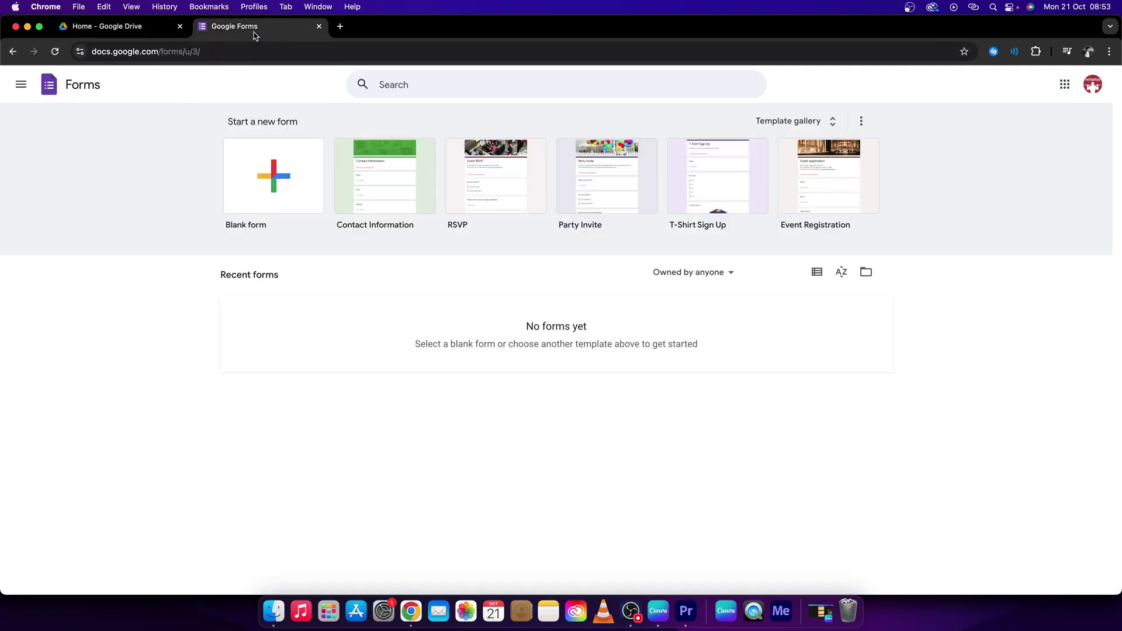
Create a blank form whose first question is a short answer titled 'Type password:'
left_click(284, 185)
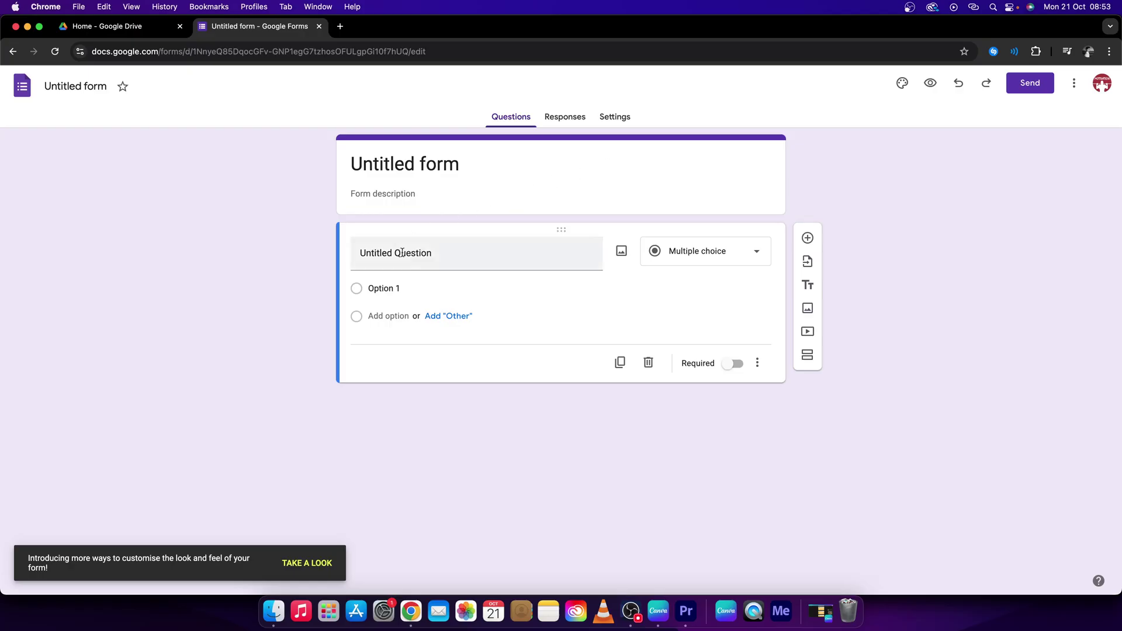
left_click(698, 255)
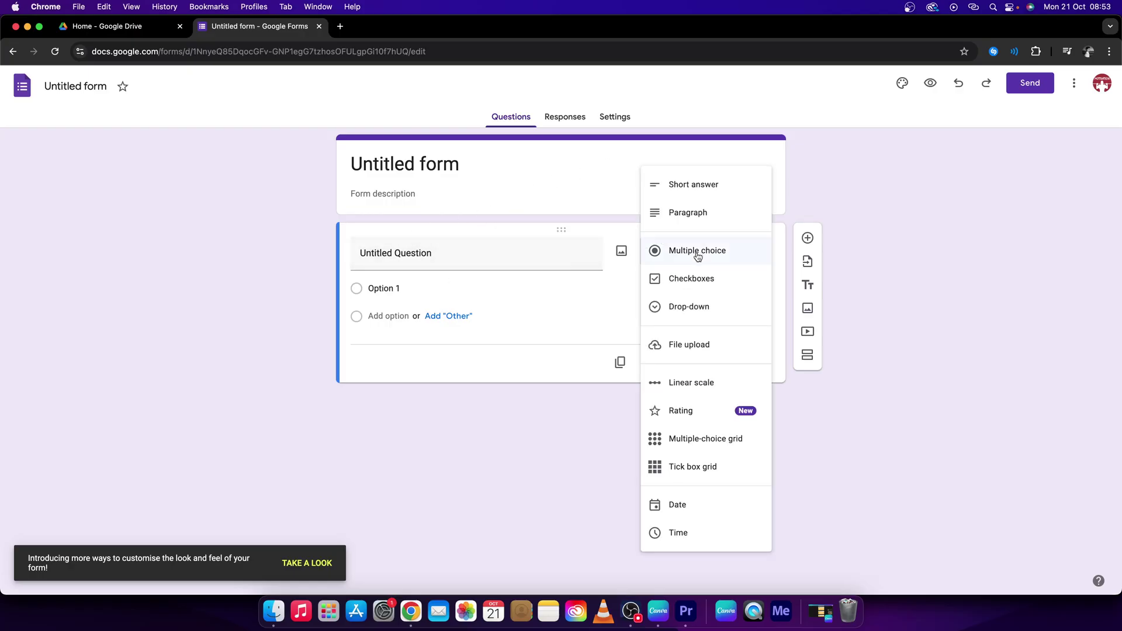
left_click(700, 194)
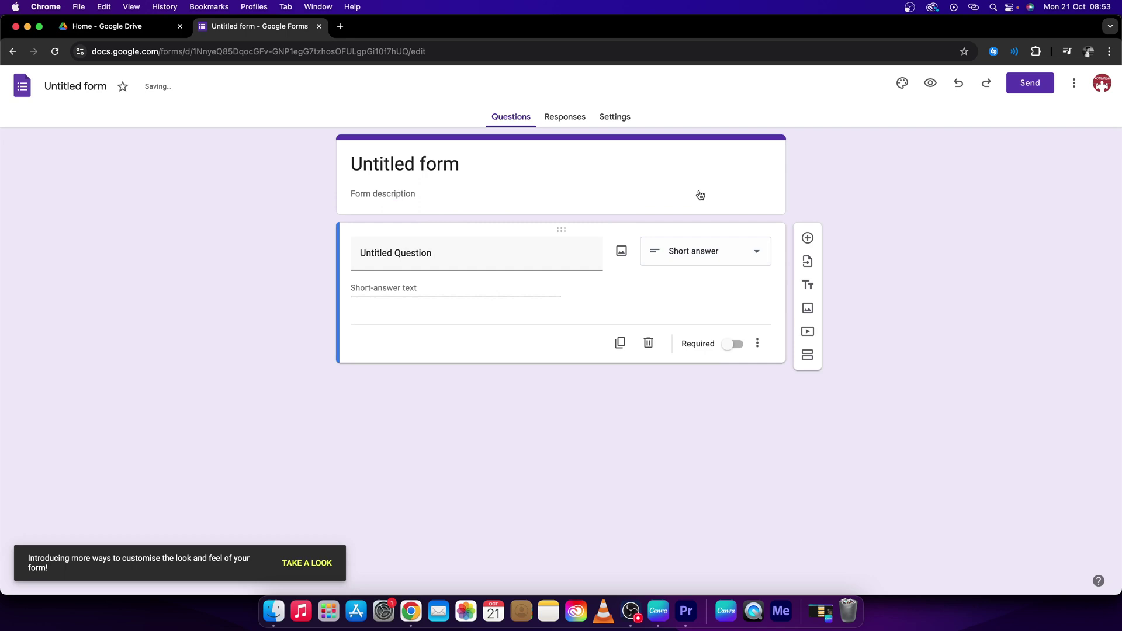
left_click(456, 255)
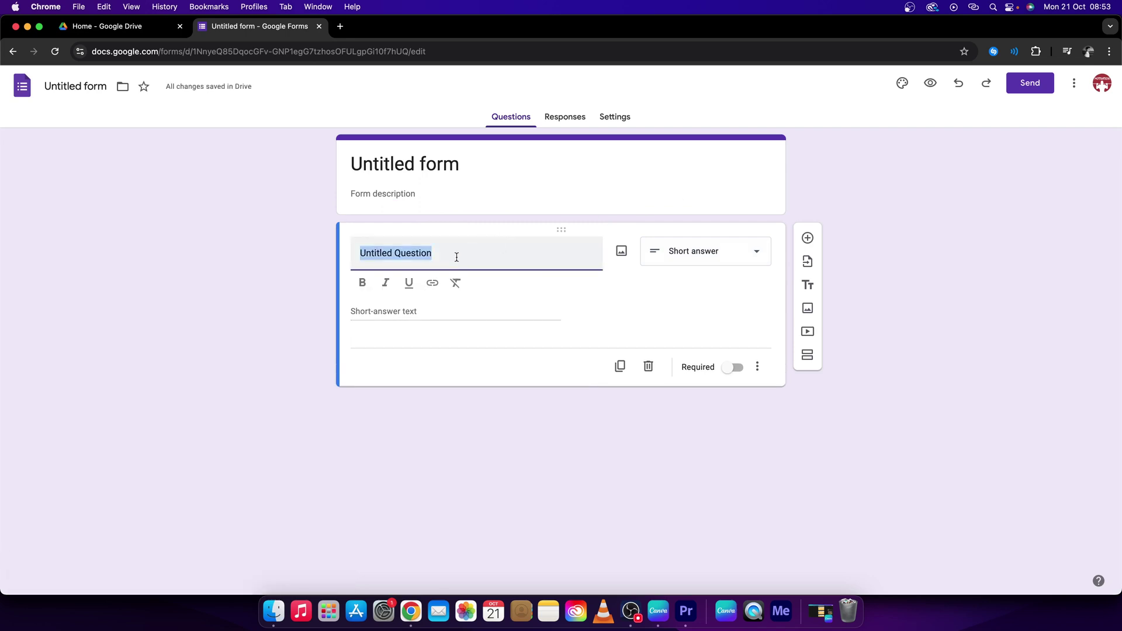
type("Ty")
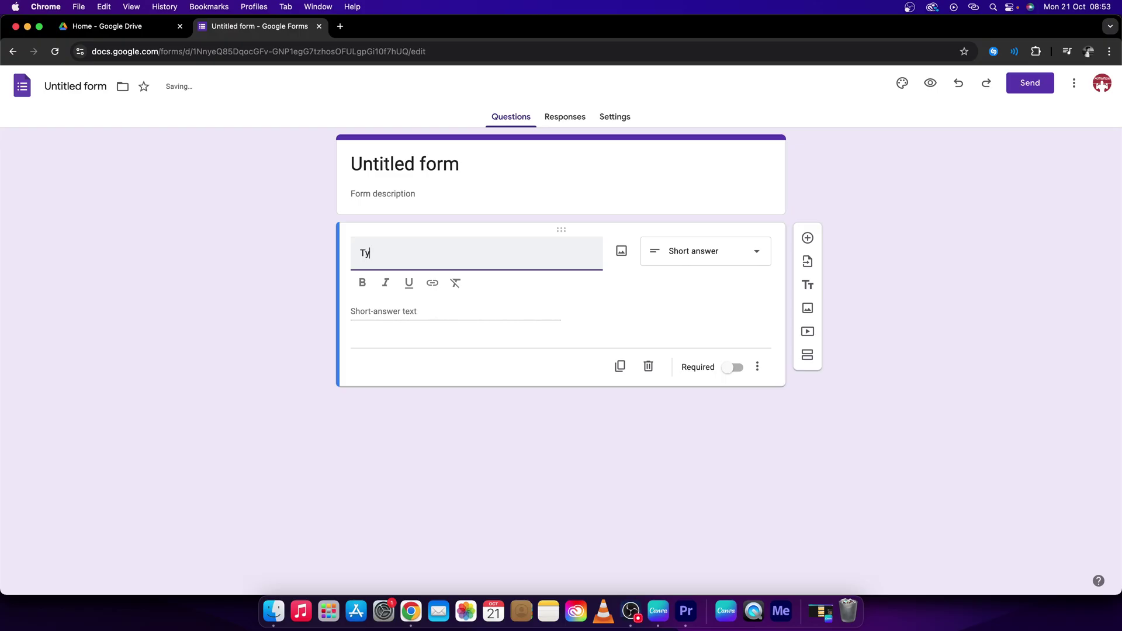
type("pe password:")
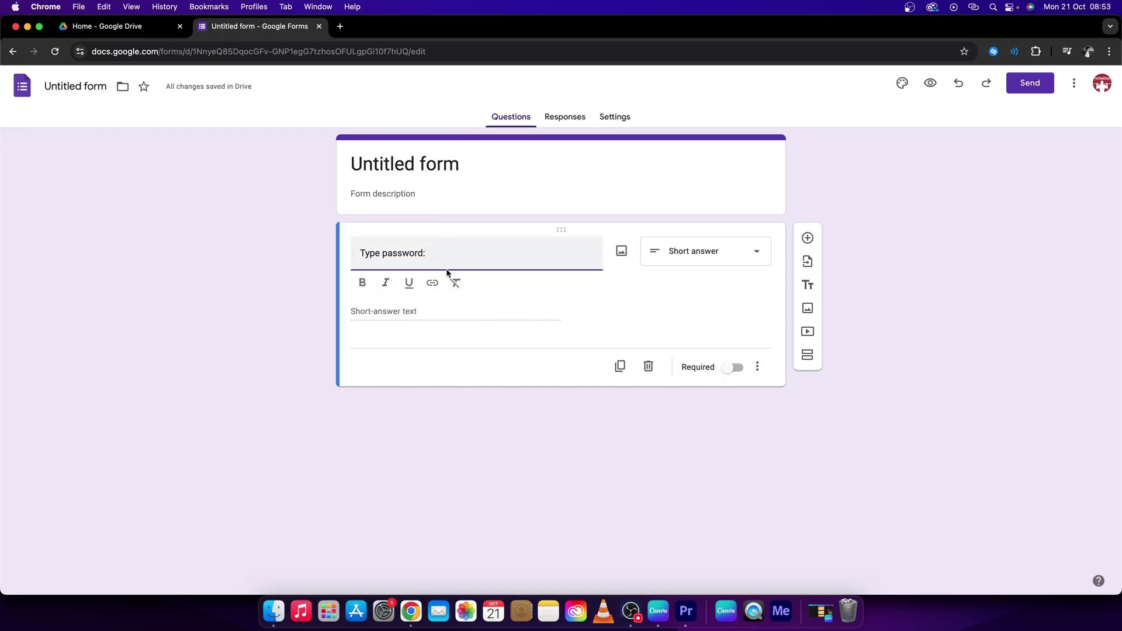
Add Text > Contains validation requiring the chosen password, with error message 'wrong password'
left_click(758, 369)
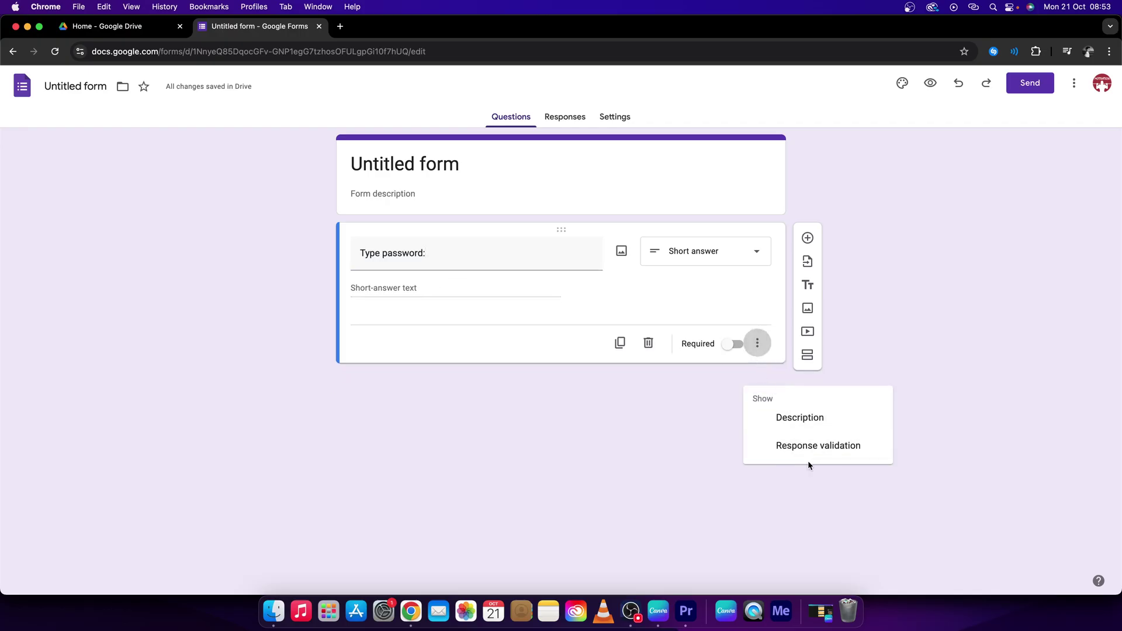
left_click(815, 447)
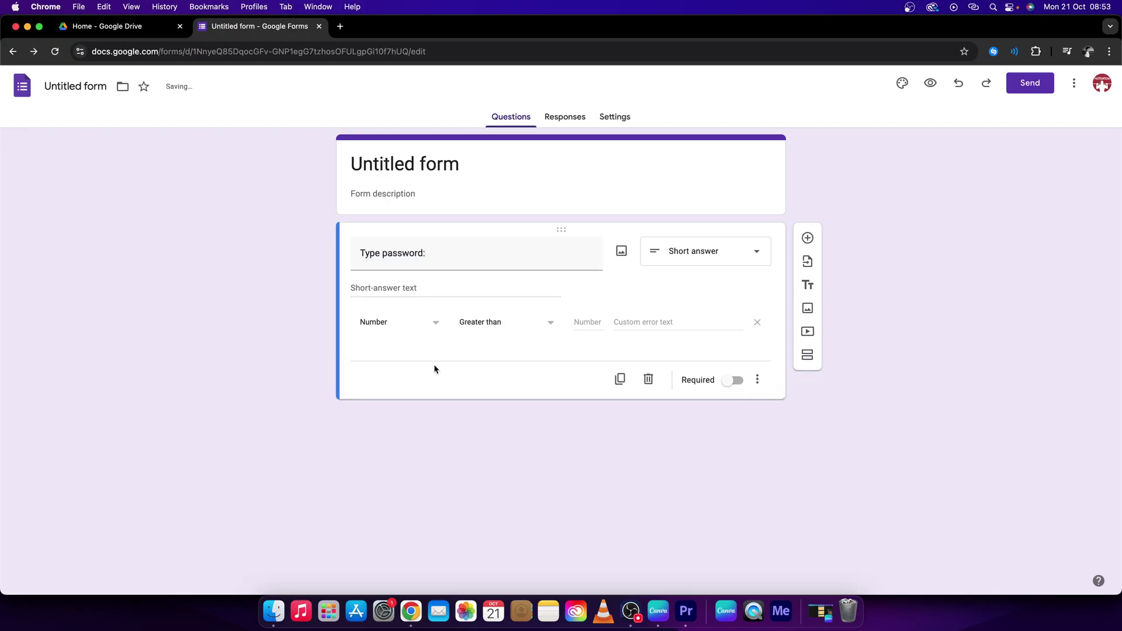
left_click(419, 327)
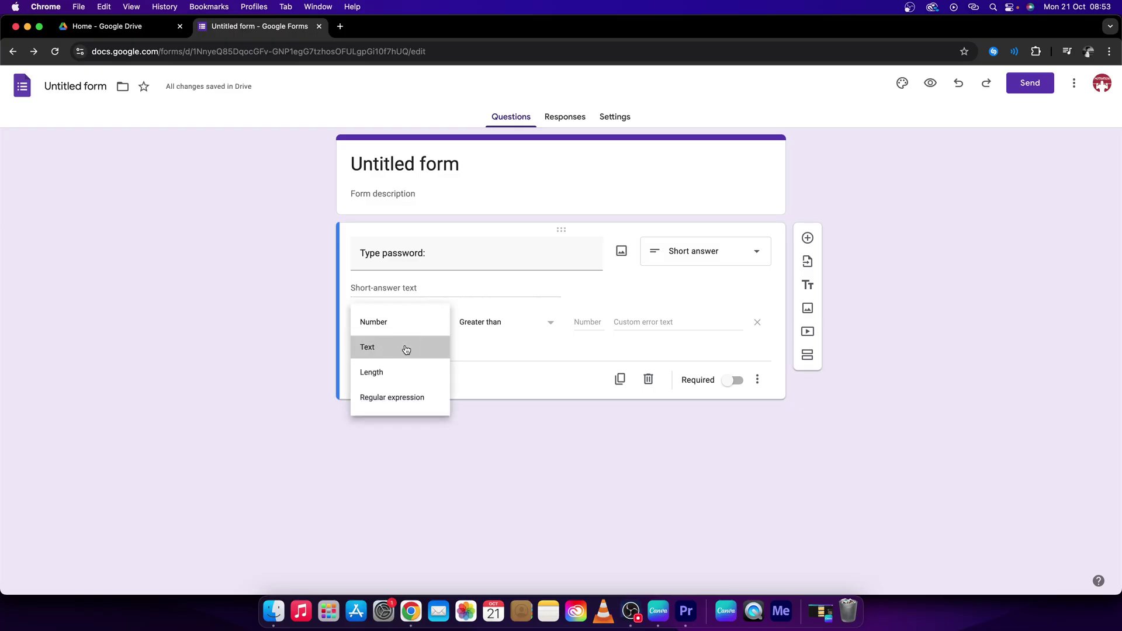
left_click(422, 348)
left_click(551, 322)
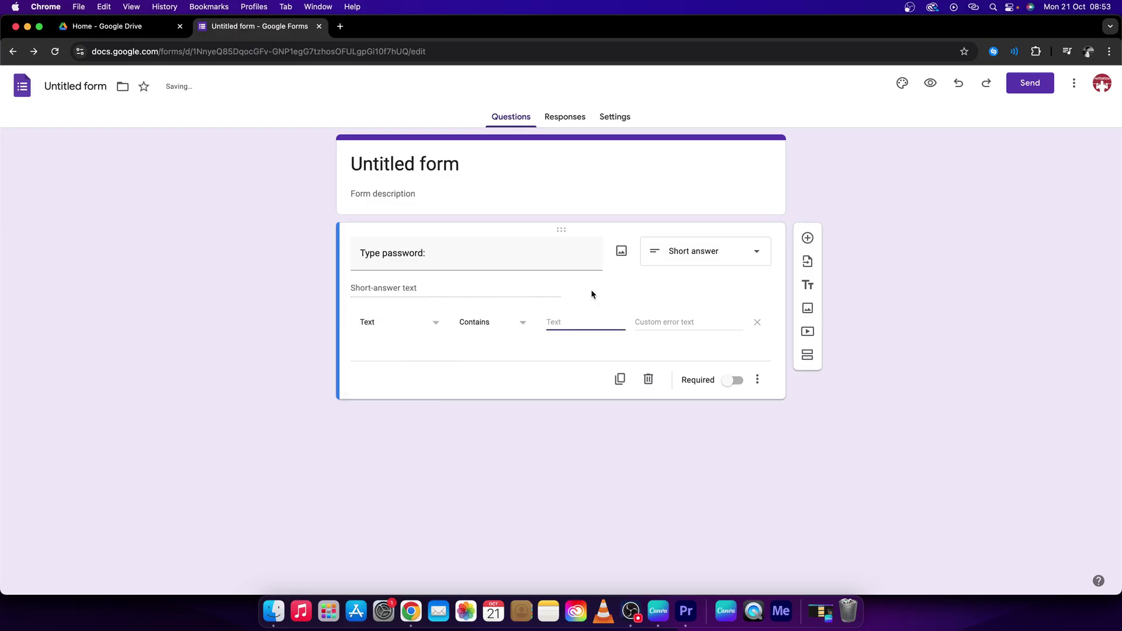
type("password123")
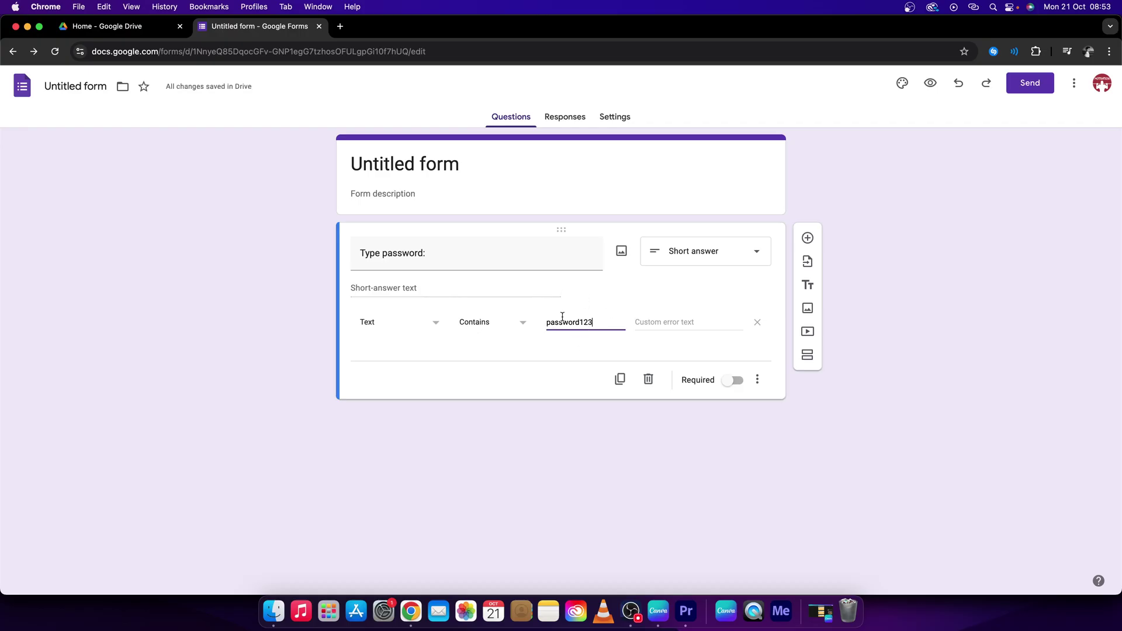
left_click(682, 321)
type("wrong password")
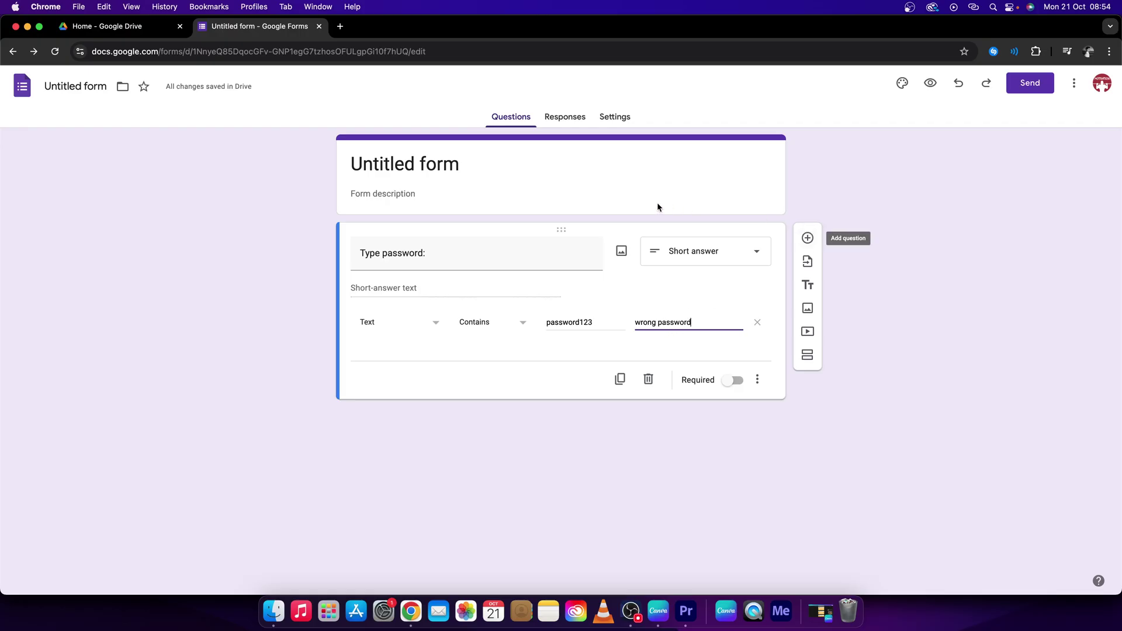
In Settings > Presentation, set the confirmation message to 'ok password is correct heres the link to your folder:'
left_click(617, 119)
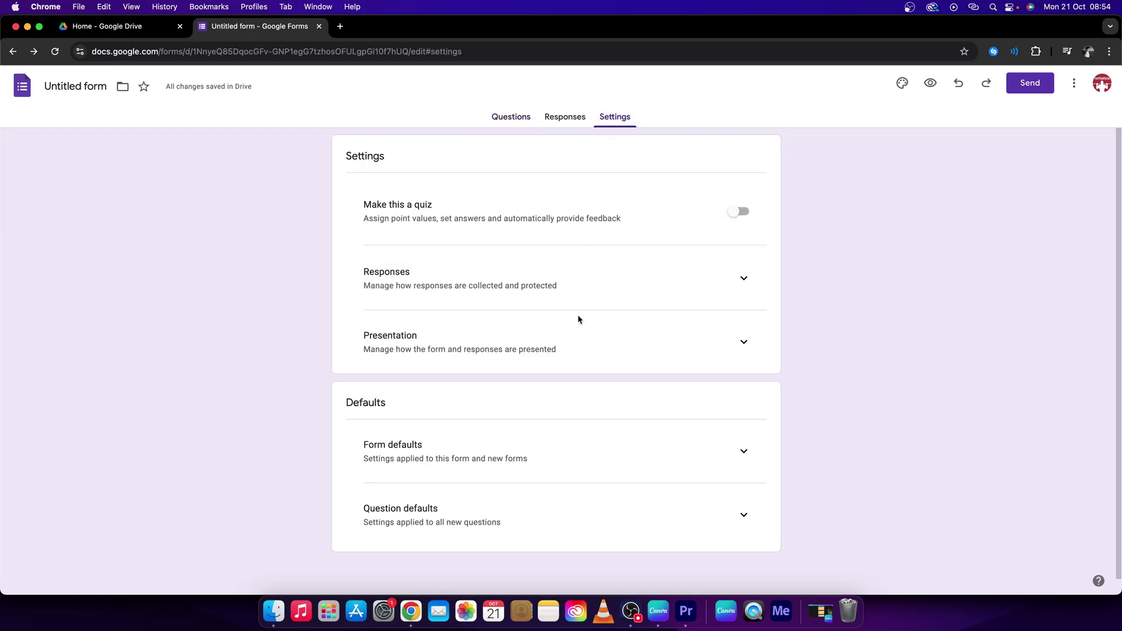
left_click(743, 342)
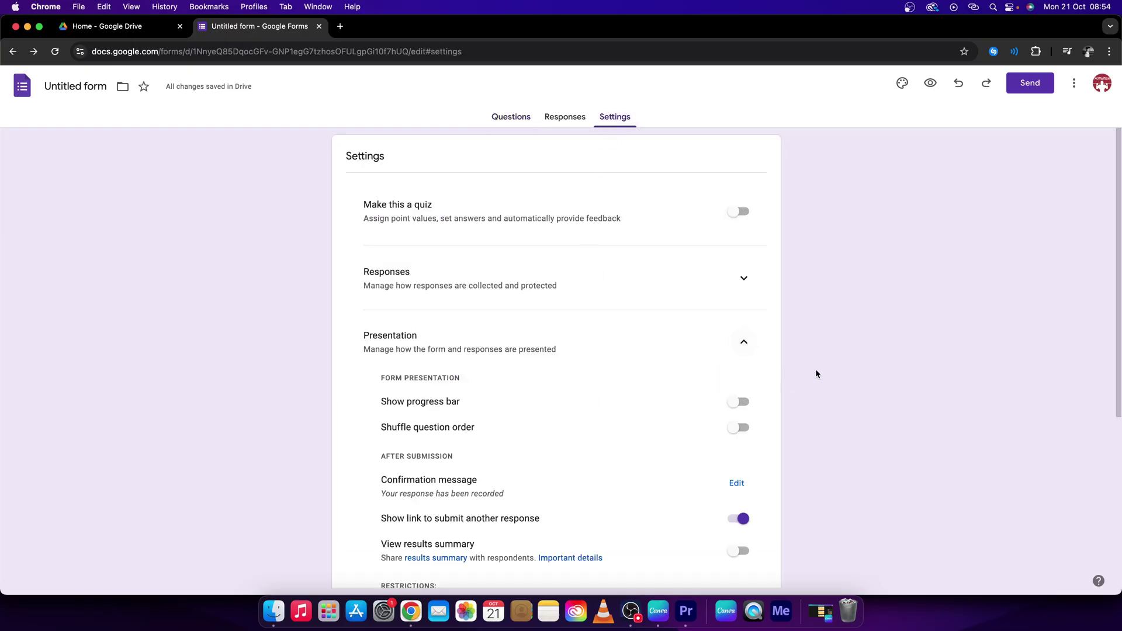
scroll(820, 378, "down", 3)
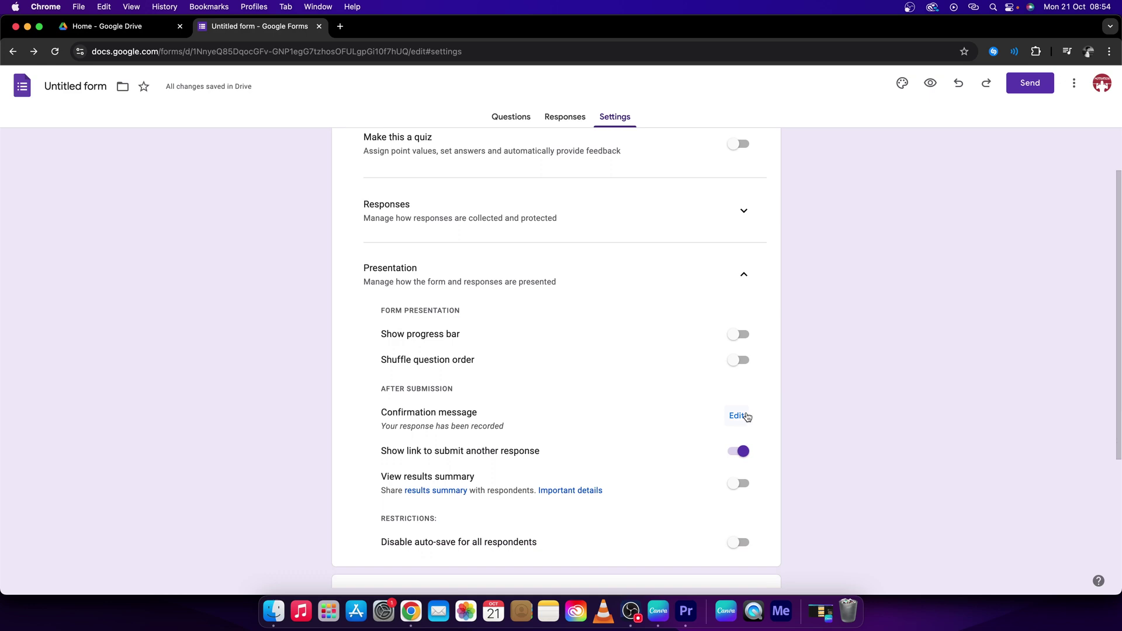
left_click(737, 417)
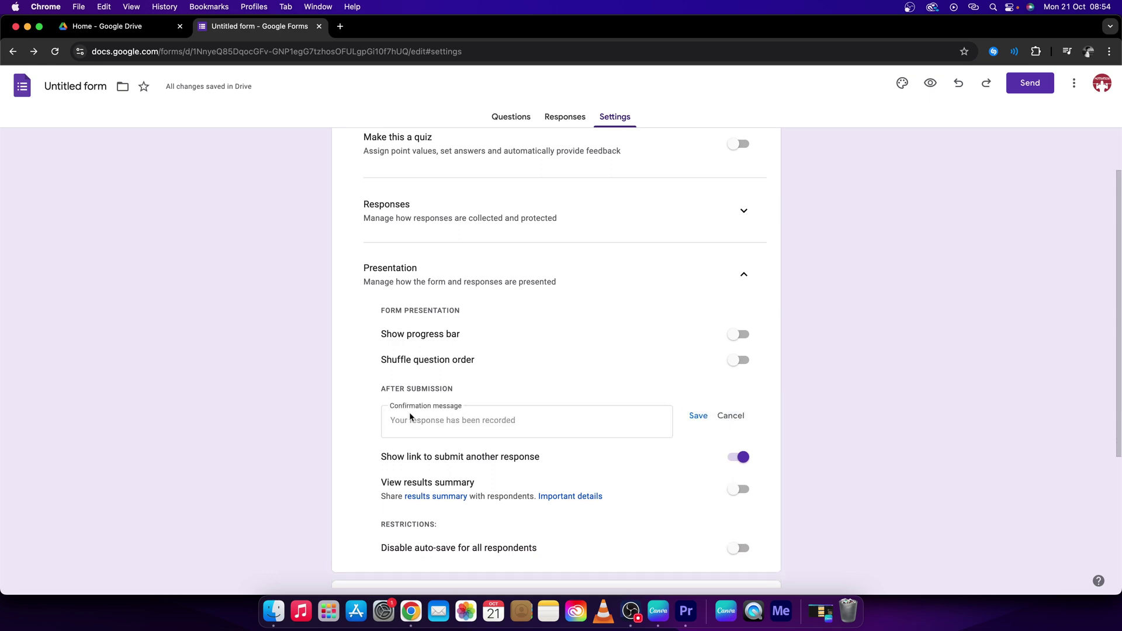
left_click(461, 422)
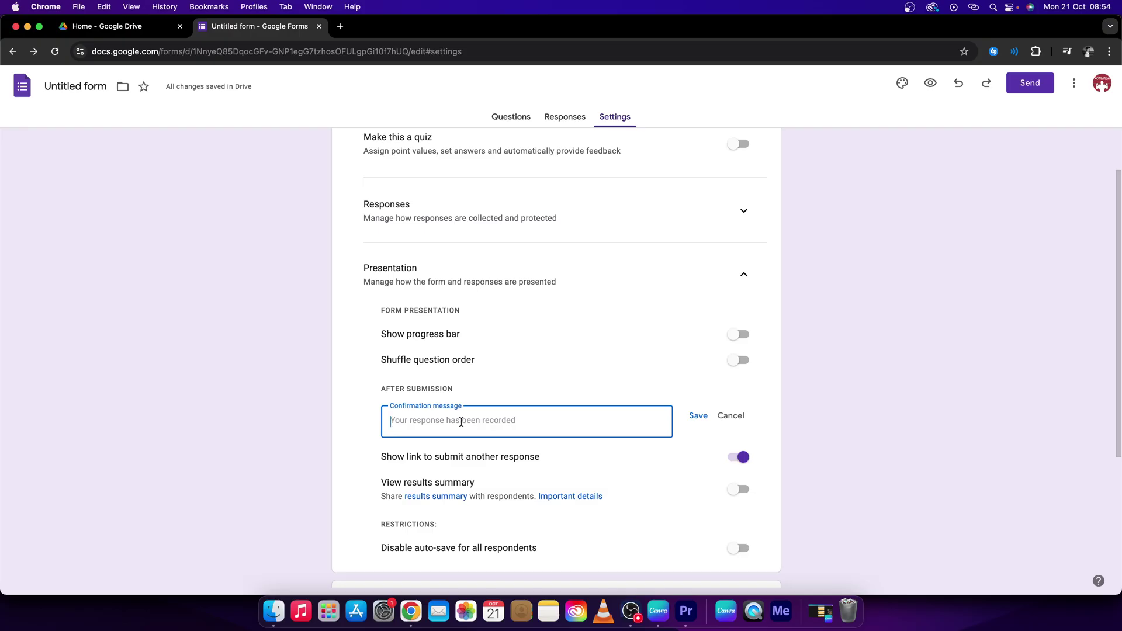
type("ok")
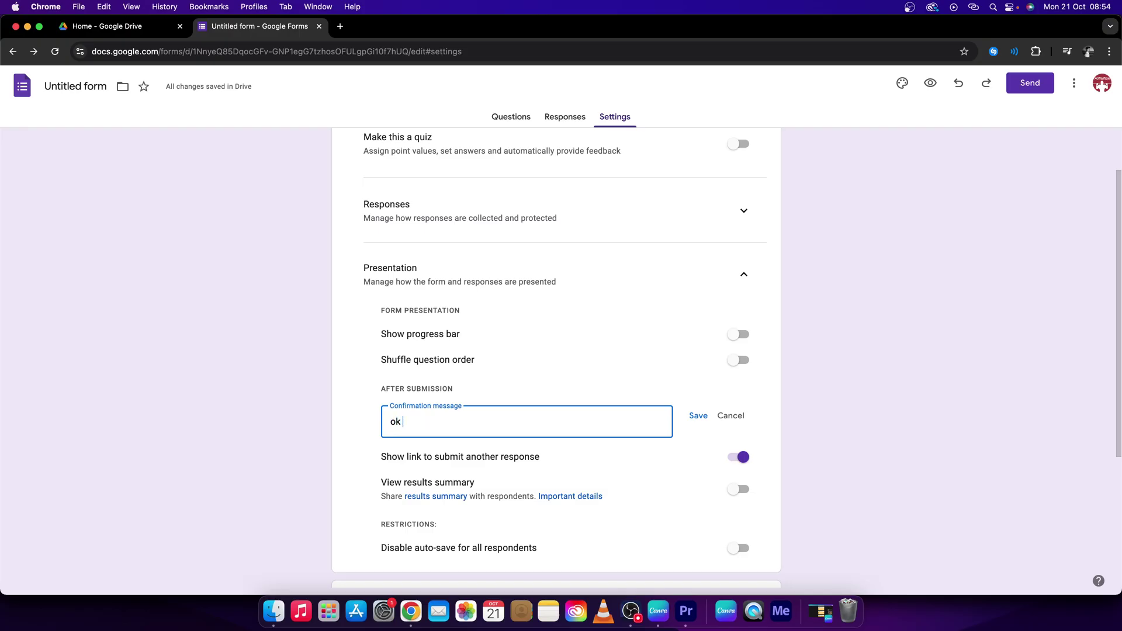
type(" password is correct here")
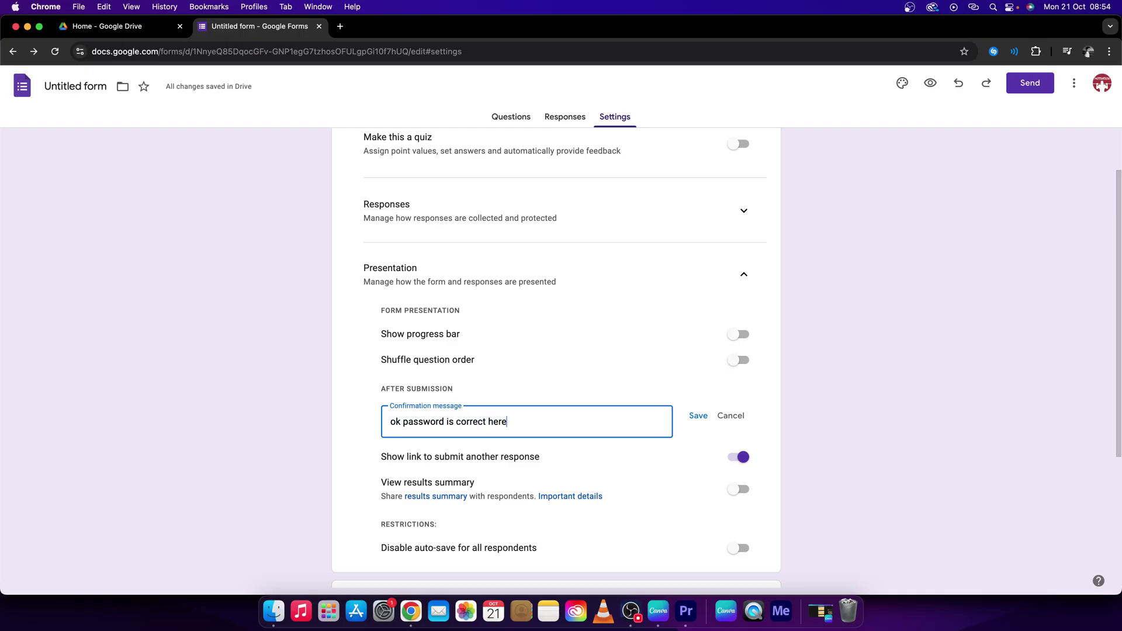
type("s the link to your folder:")
In Drive, share the folder named 'folder' with anyone with the link and copy its link
left_click(109, 28)
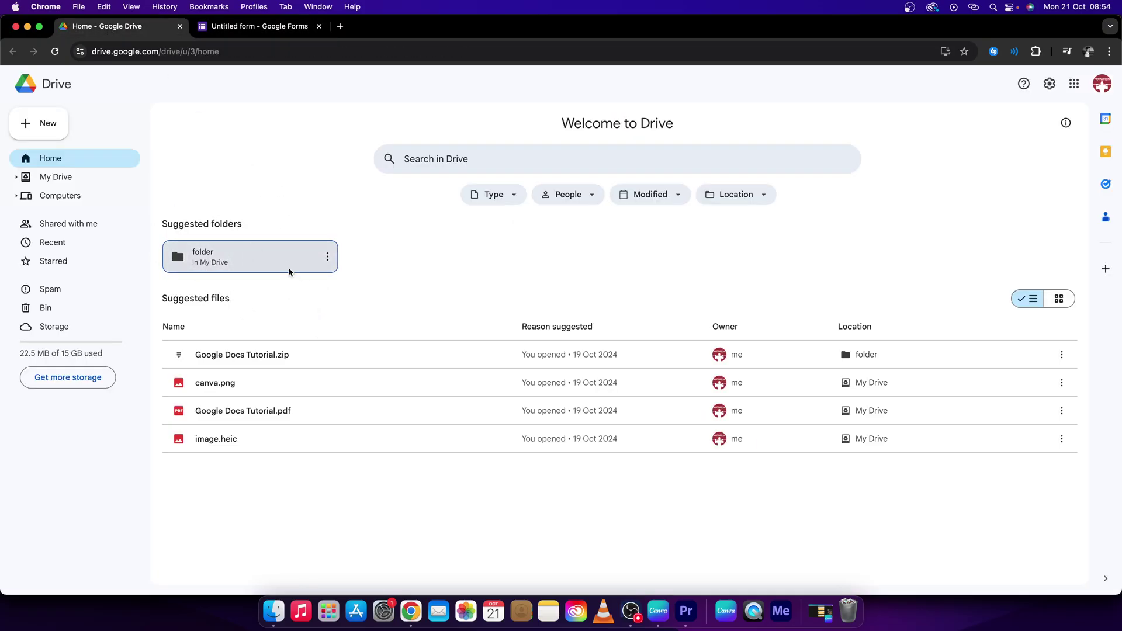
left_click(327, 258)
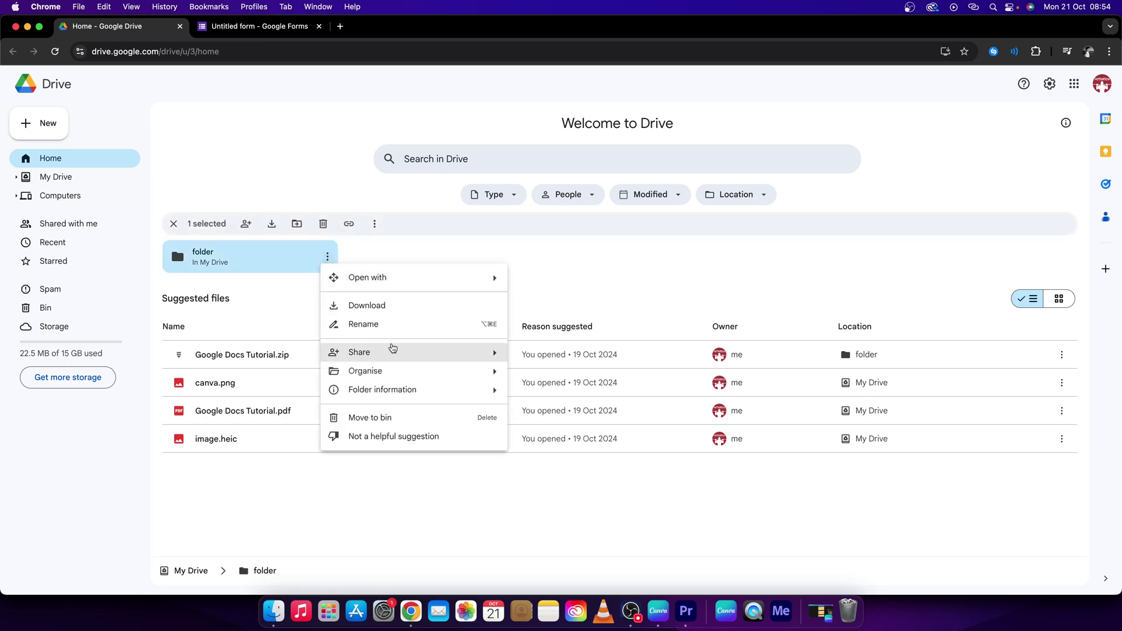
mouse_move(426, 351)
left_click(530, 364)
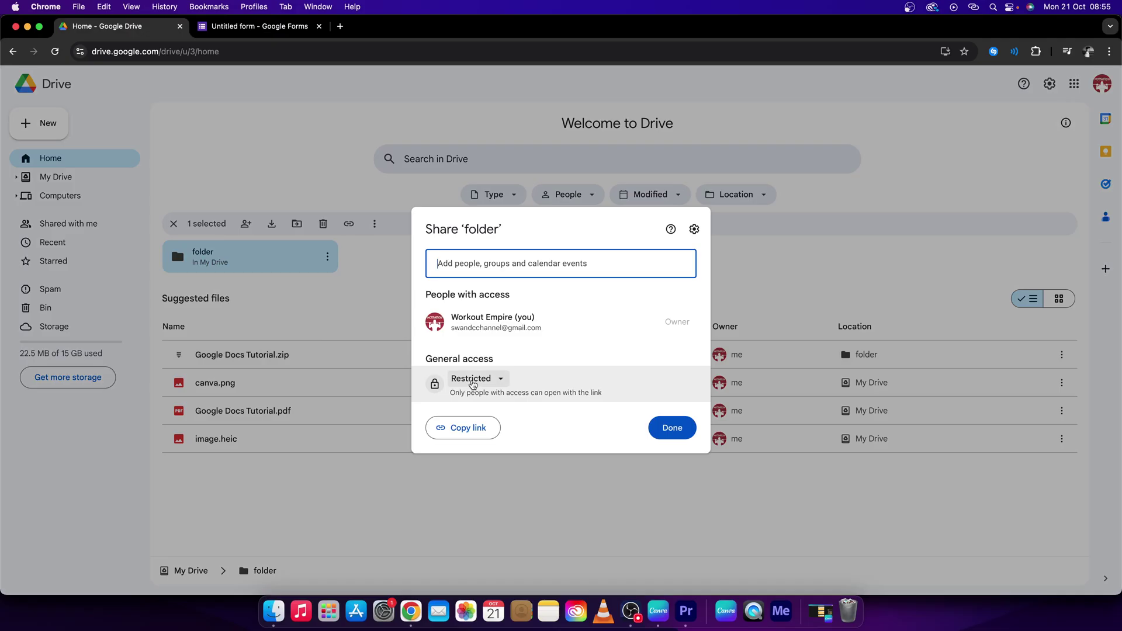
left_click(473, 380)
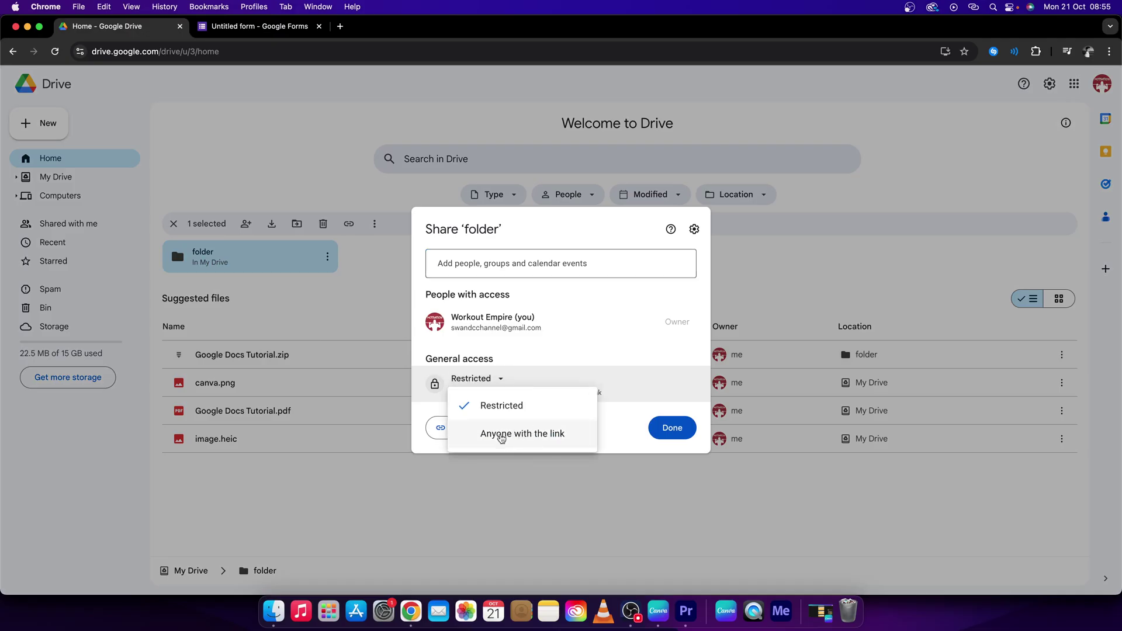
left_click(517, 436)
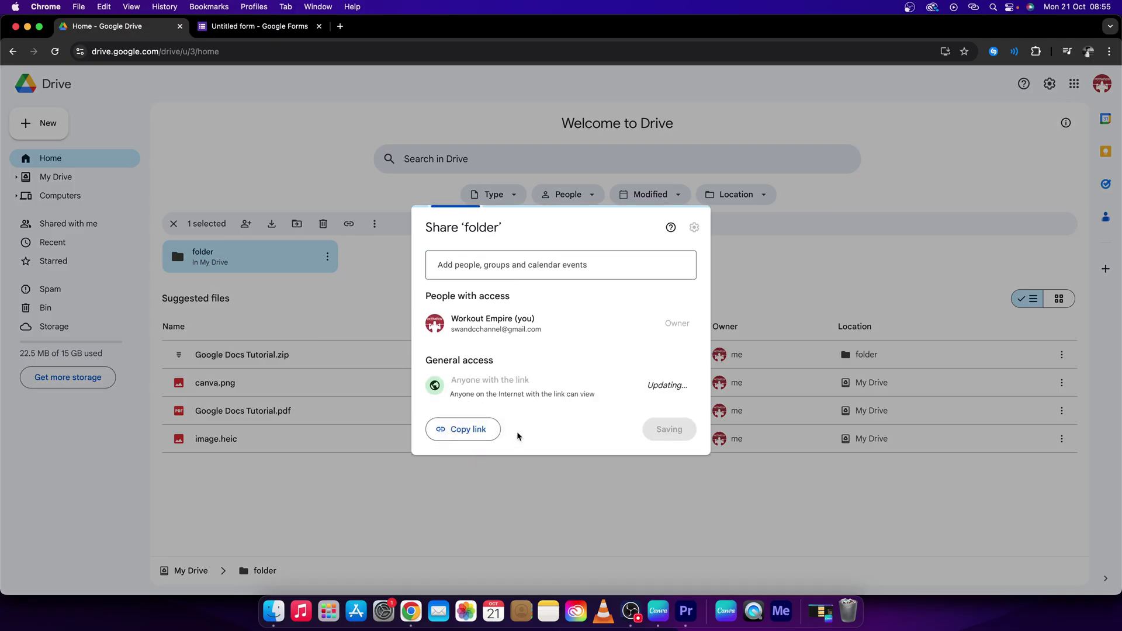
left_click(471, 437)
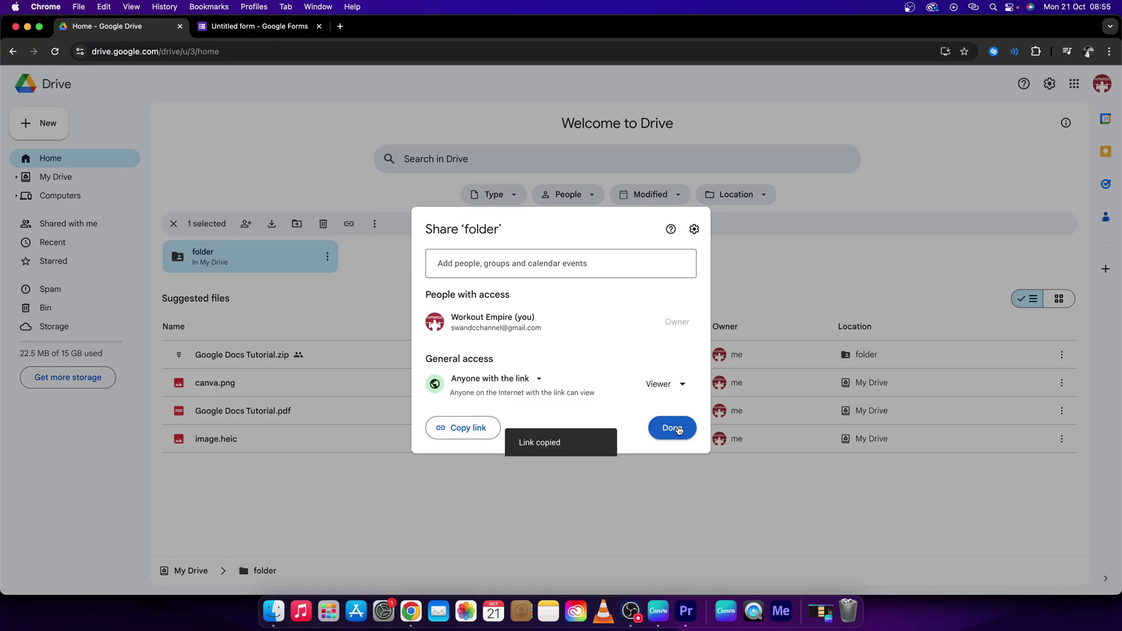
left_click(678, 430)
Paste the copied folder link at the end of the confirmation message and save it
left_click(279, 32)
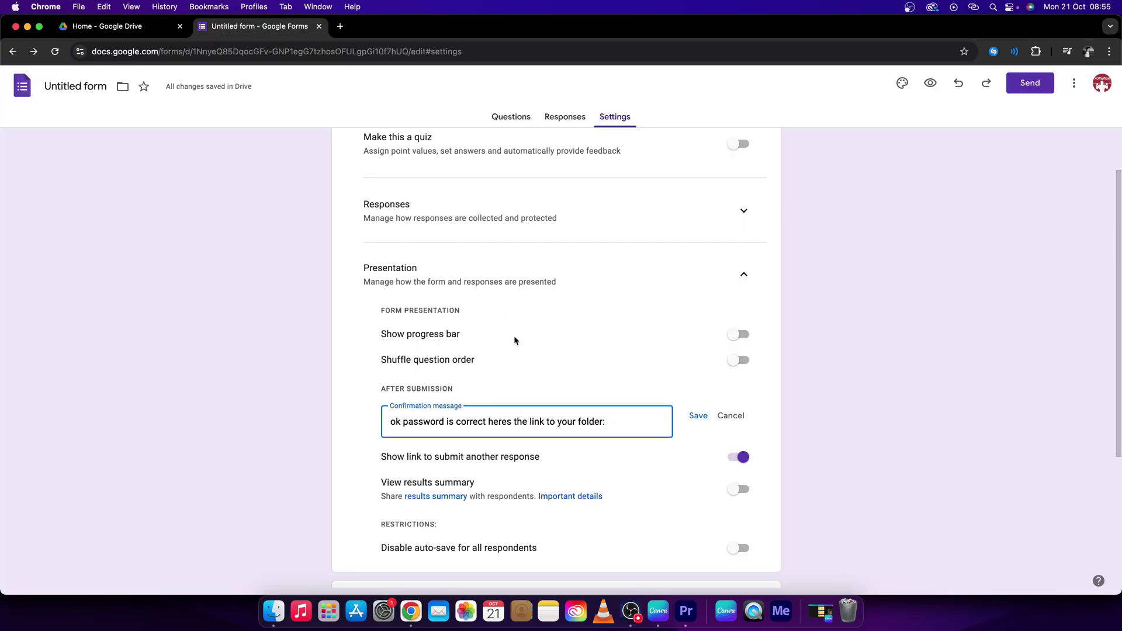
left_click(619, 418)
key("super+v")
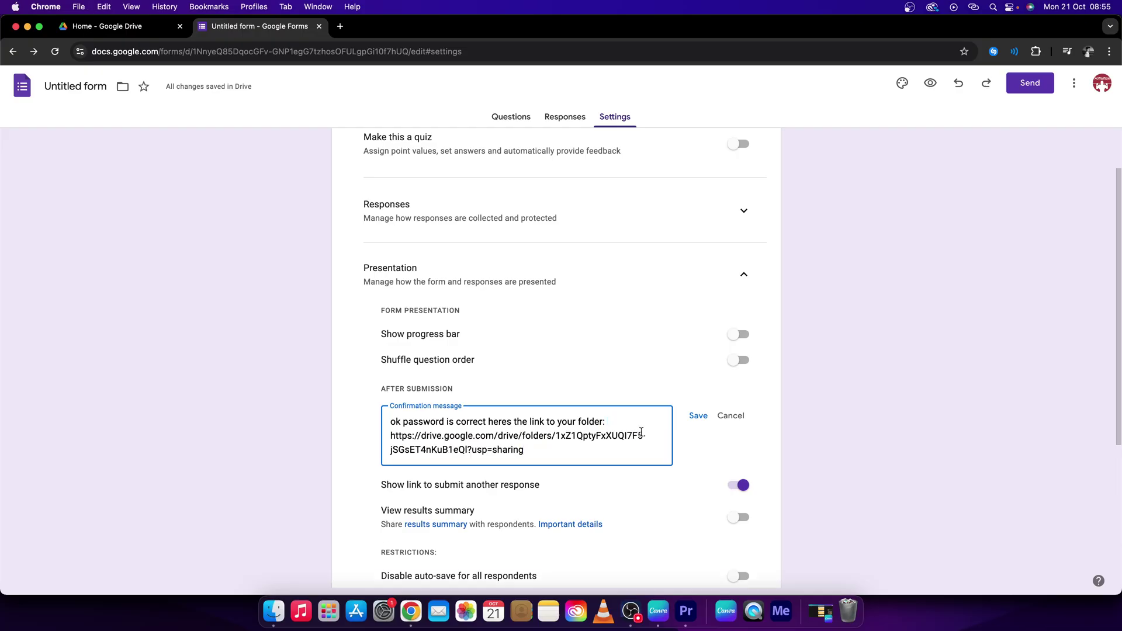
left_click(698, 416)
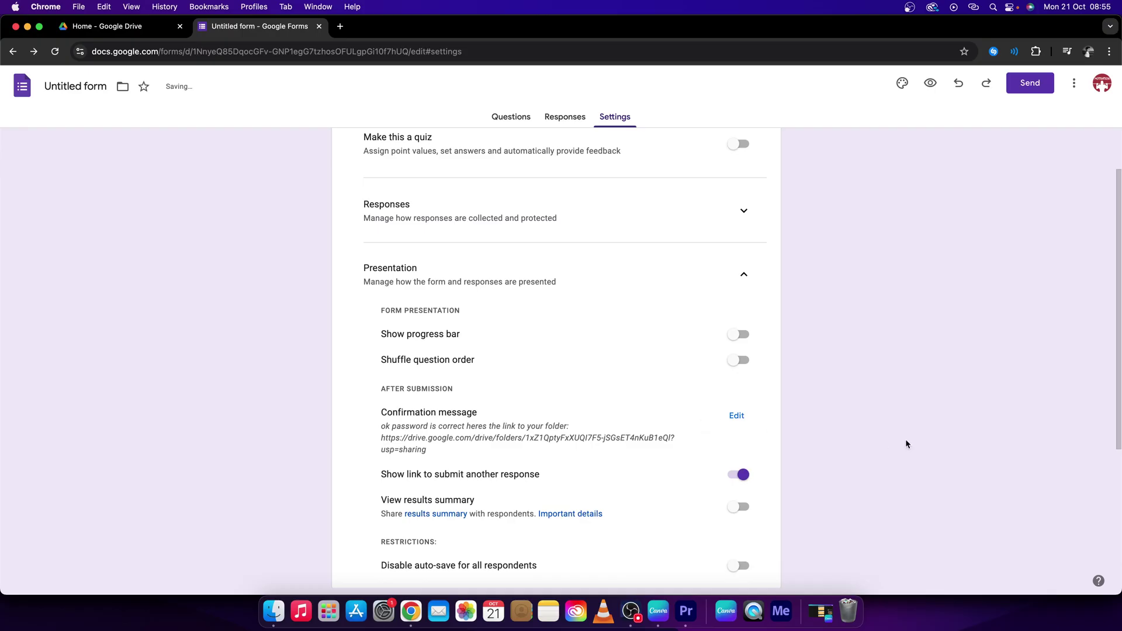
scroll(863, 324, "up", 2)
Rename the form title from 'Untitled form' to 'folder access'
left_click(511, 119)
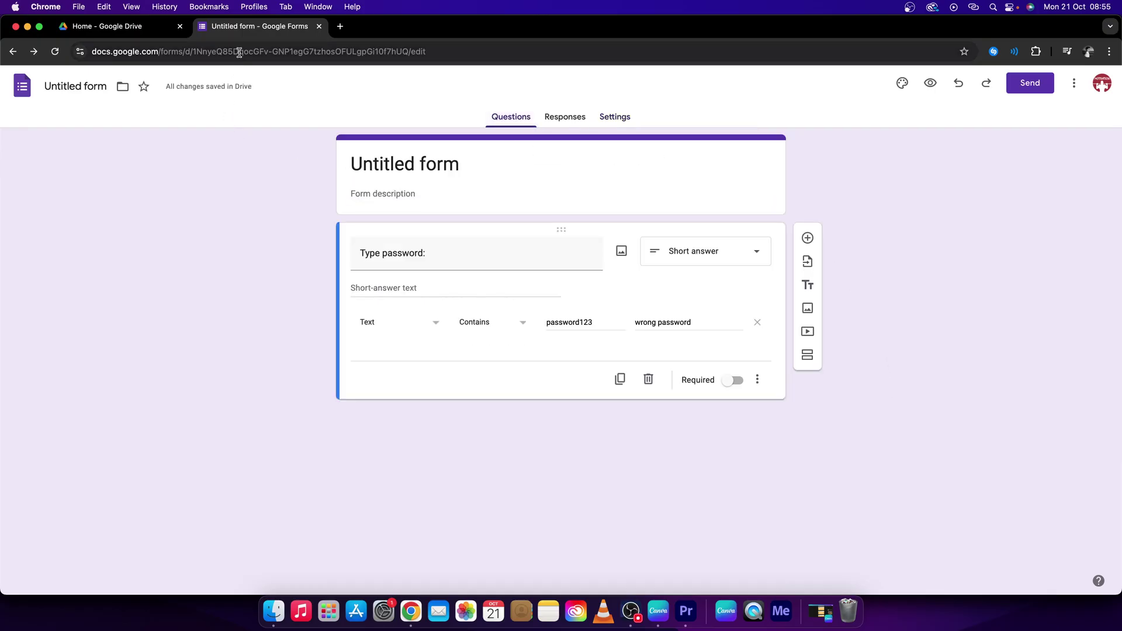
left_click(376, 158)
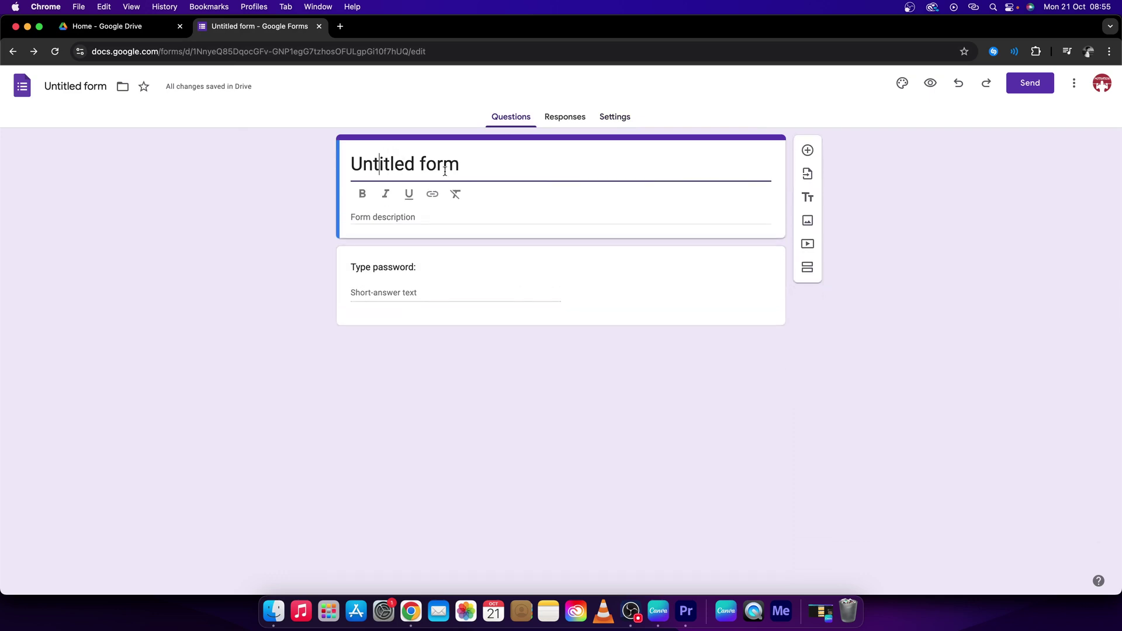
left_click_drag(476, 164, 348, 160)
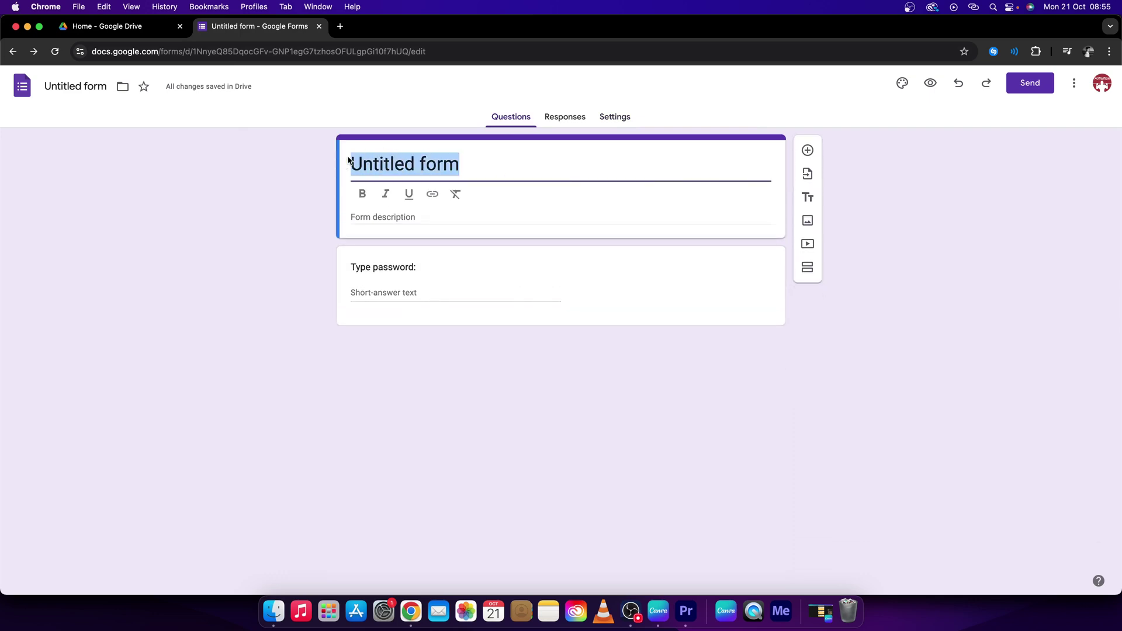
type("folder acc")
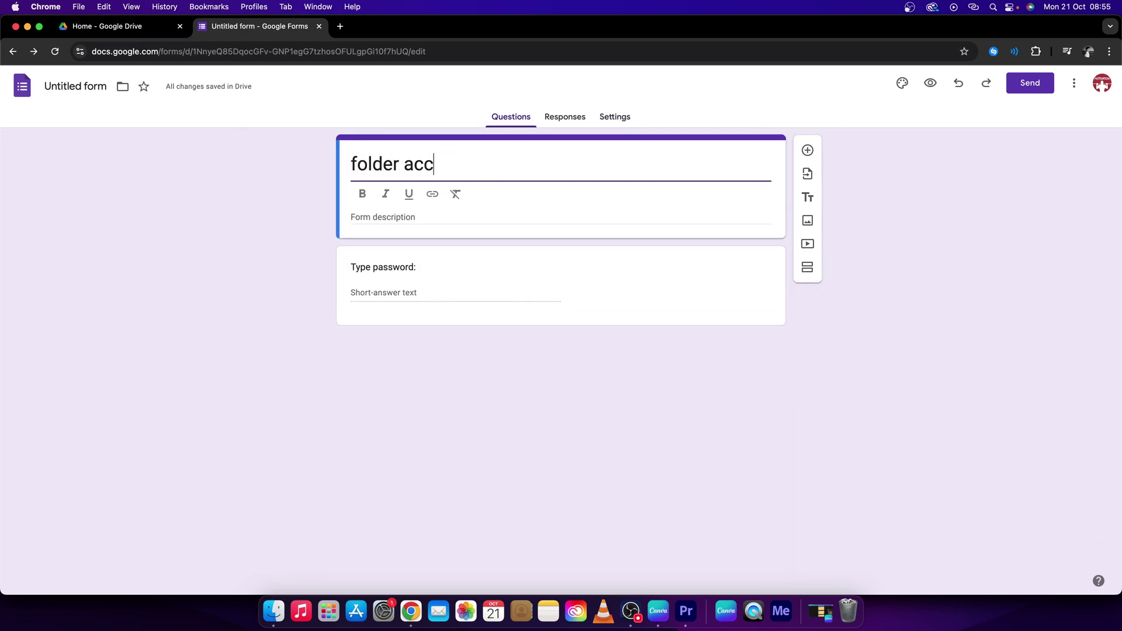
type("ess")
left_click(246, 230)
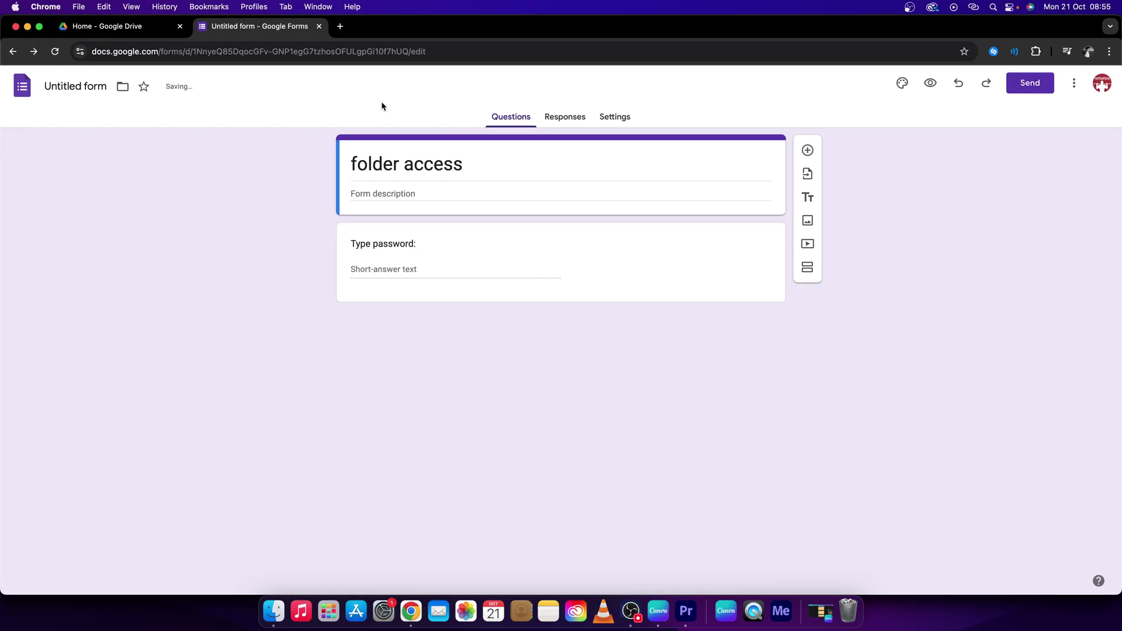
Copy the form editor's web address from the address bar
left_click(414, 195)
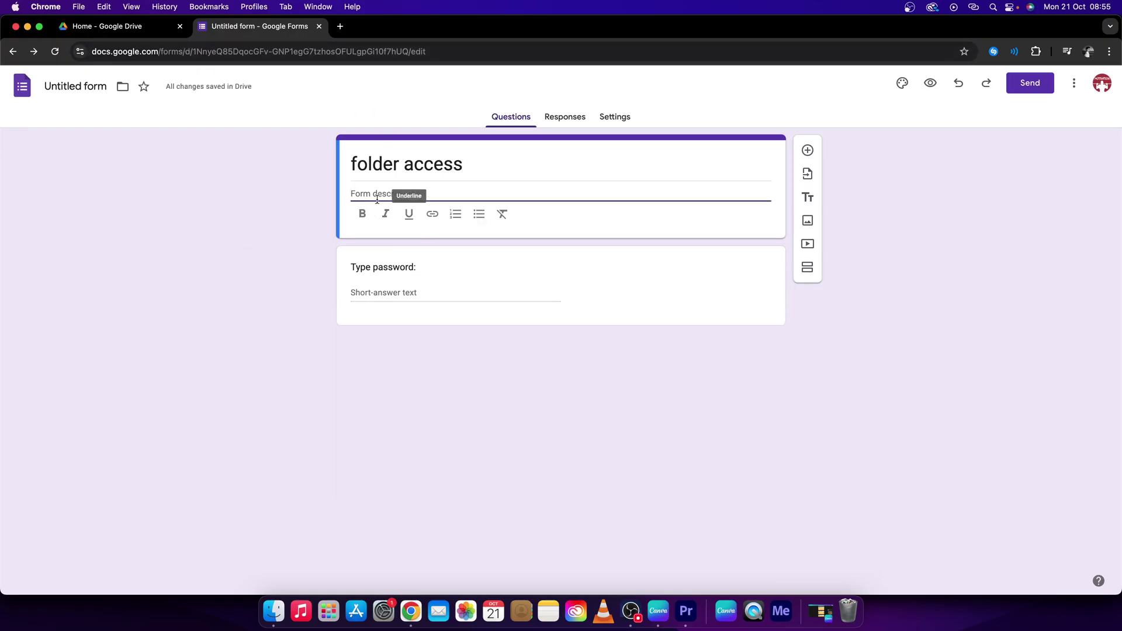
left_click(265, 208)
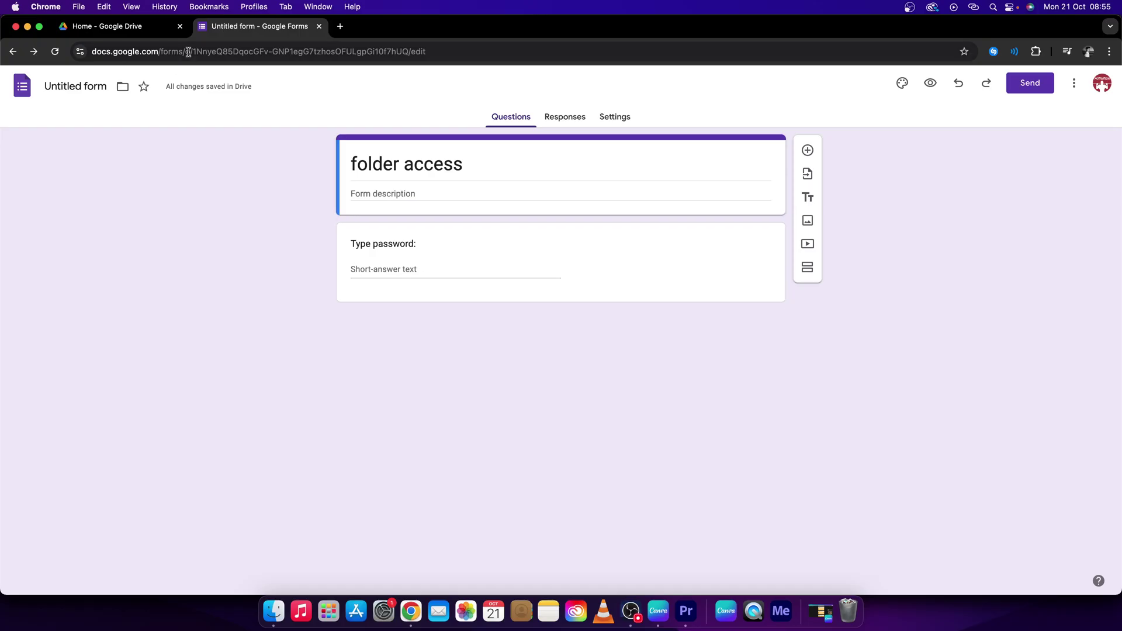
key("super+l")
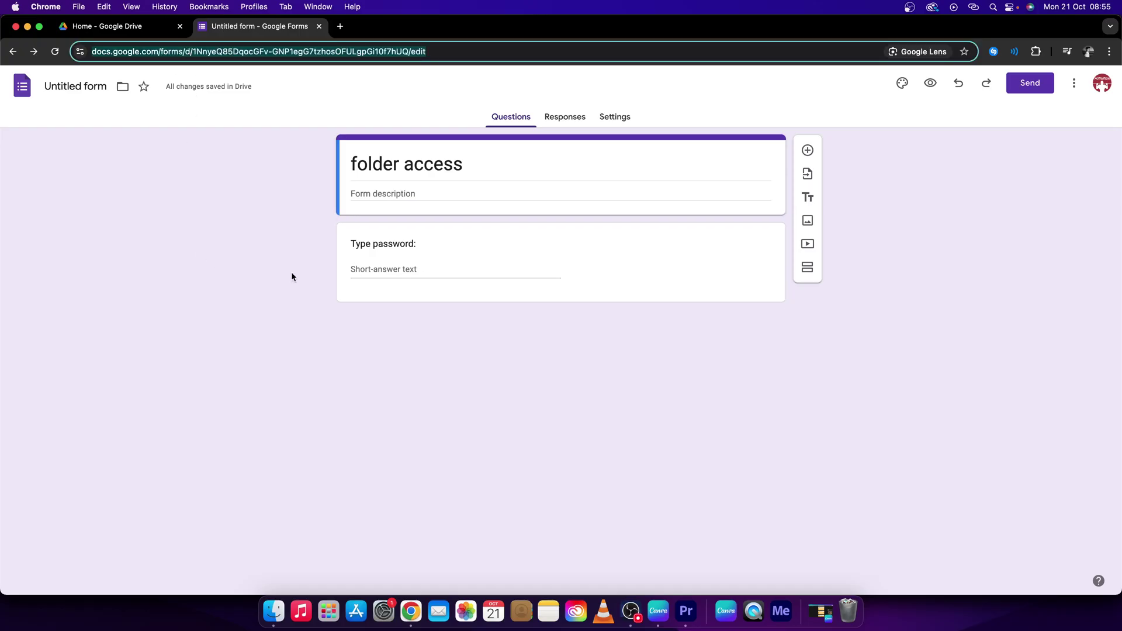
Load the form address in a new tab and switch to a different Google account
left_click(340, 26)
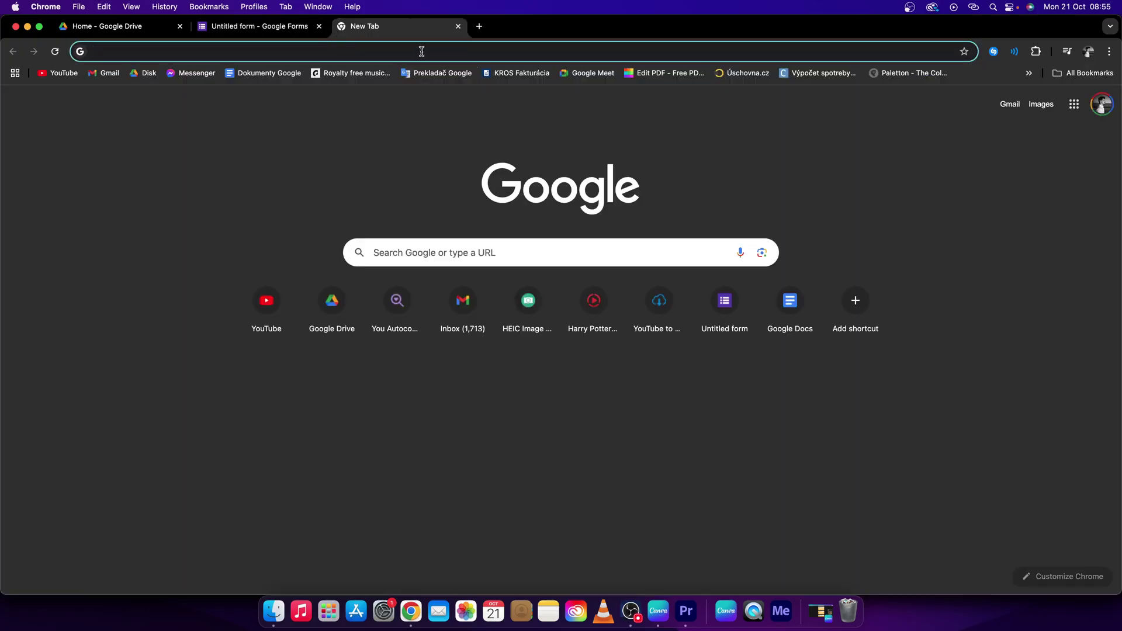
left_click(421, 51)
key("super+v")
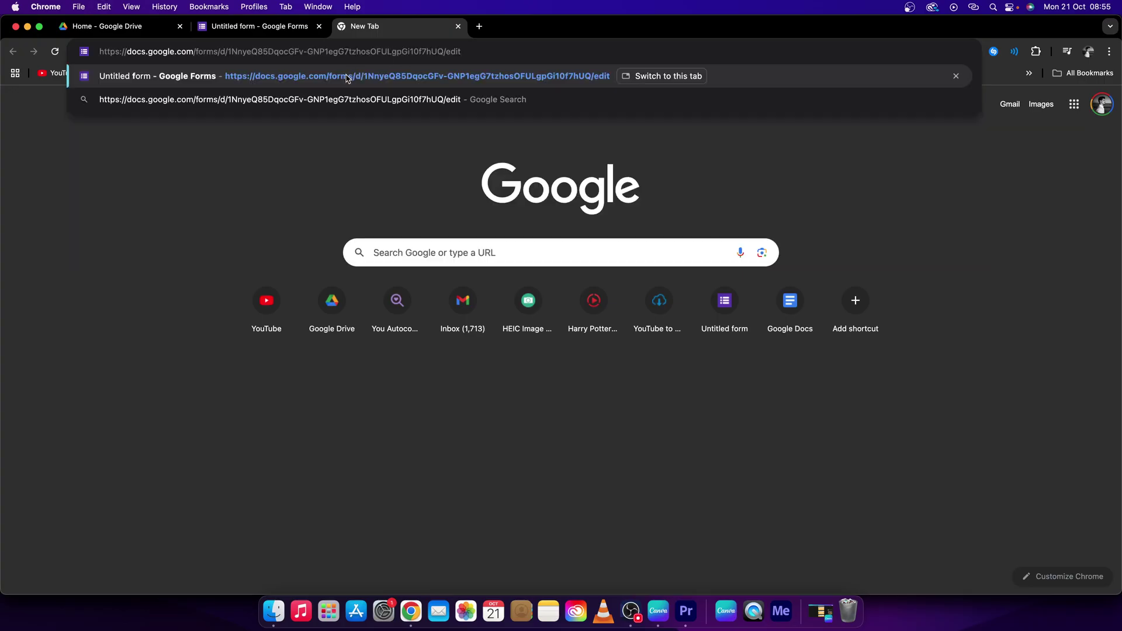
key("Return")
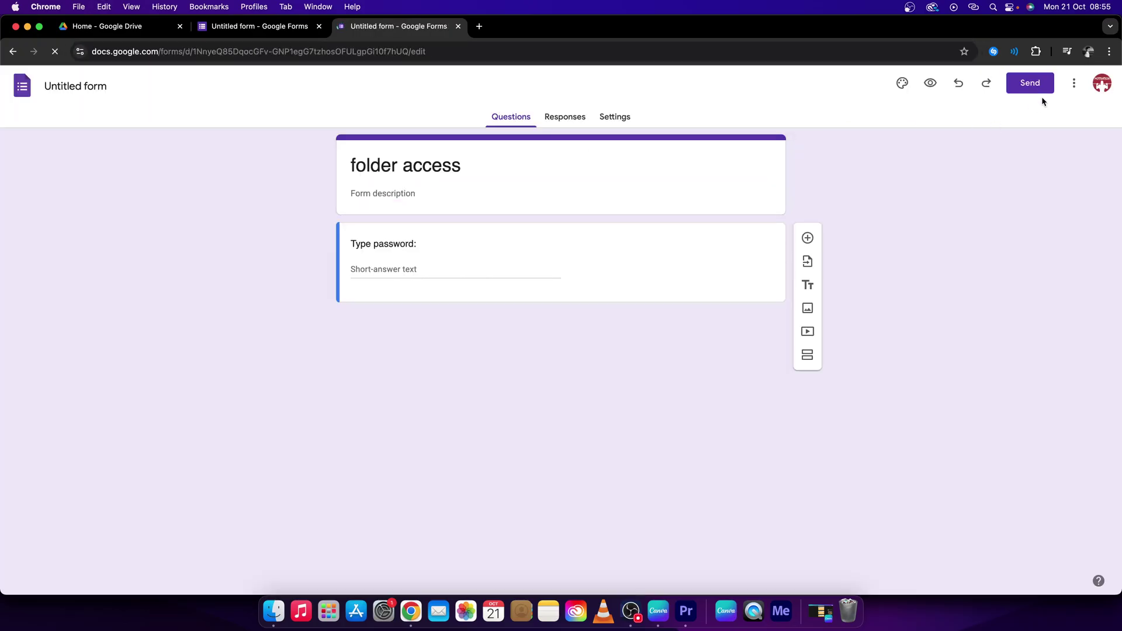
left_click(1102, 83)
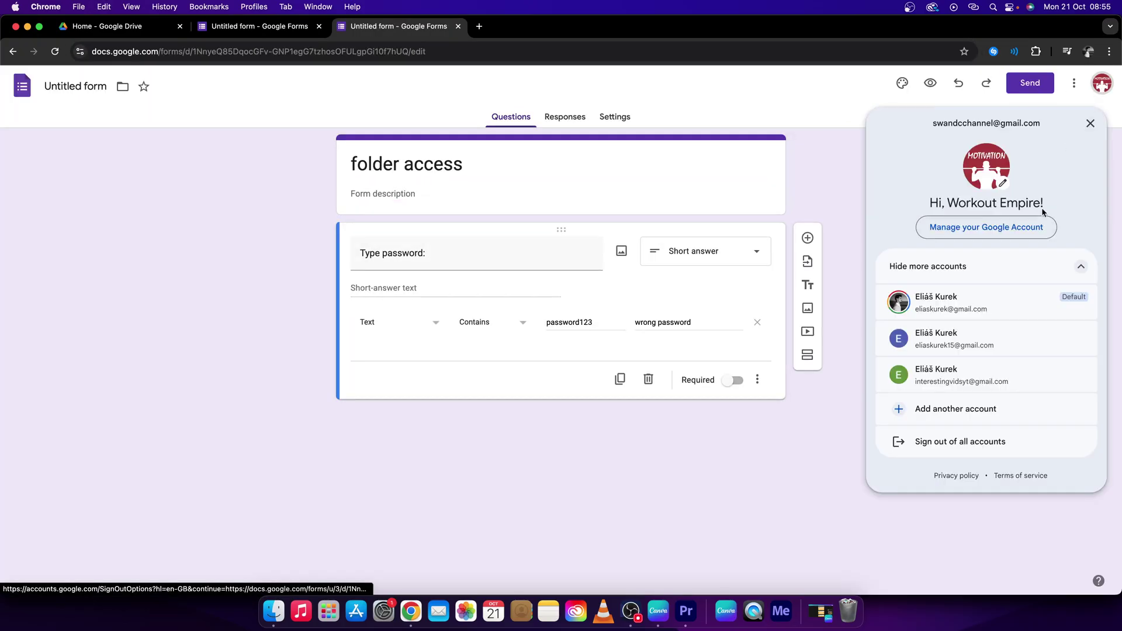
left_click(962, 371)
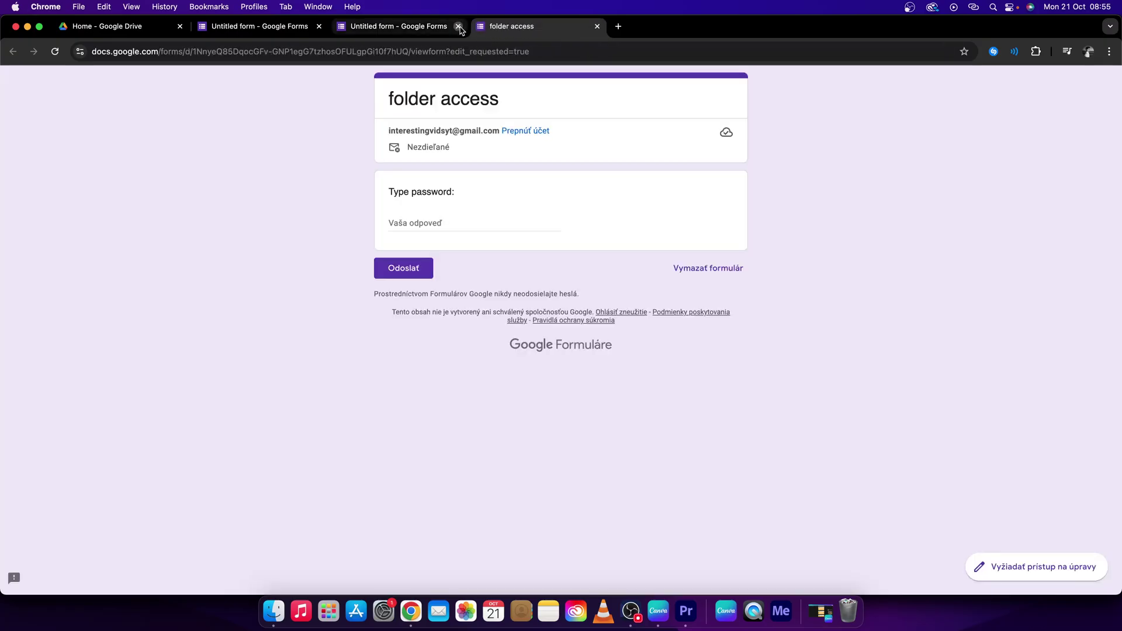
Submit a wrong answer to see the 'wrong password' error, then enter the correct password
left_click(458, 26)
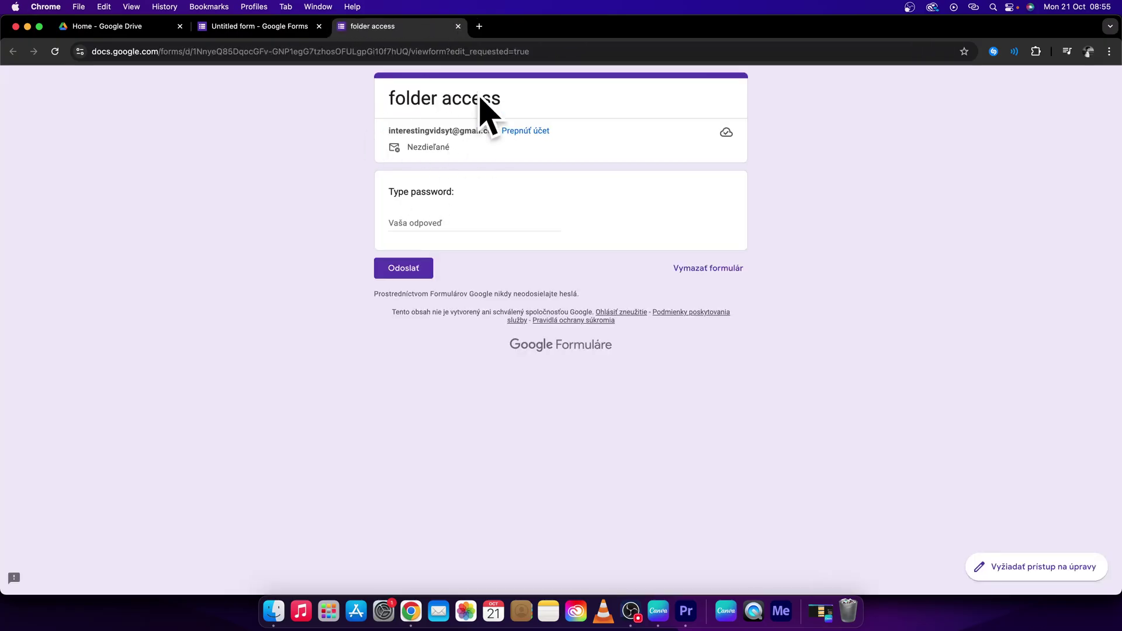
left_click(417, 224)
type("123")
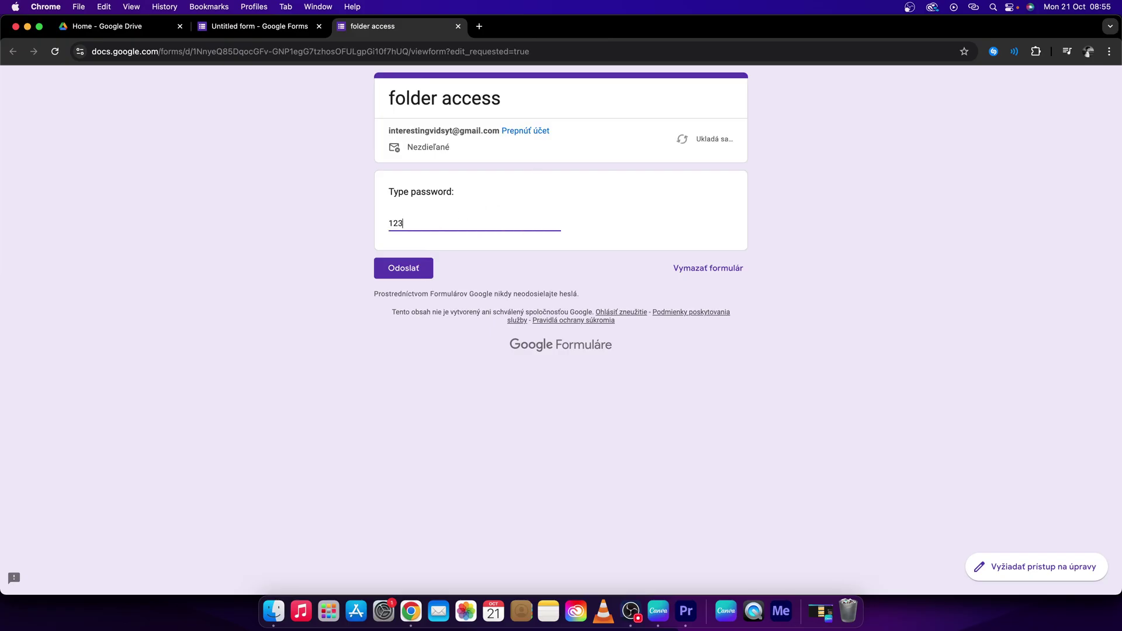
left_click(412, 271)
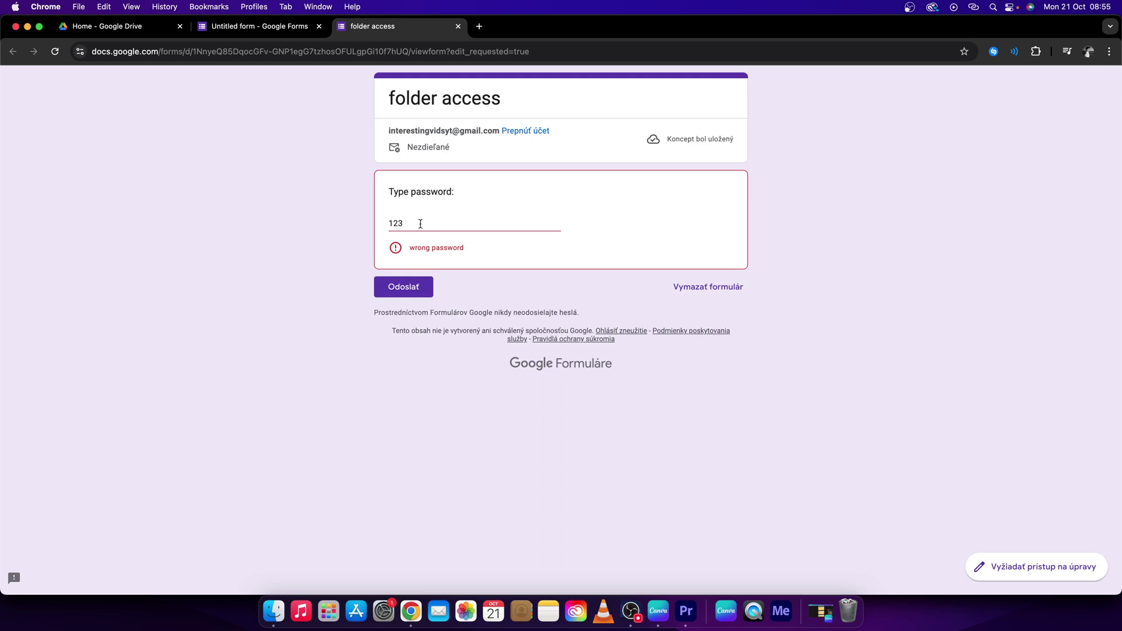
left_click_drag(409, 224, 347, 225)
type("passwo")
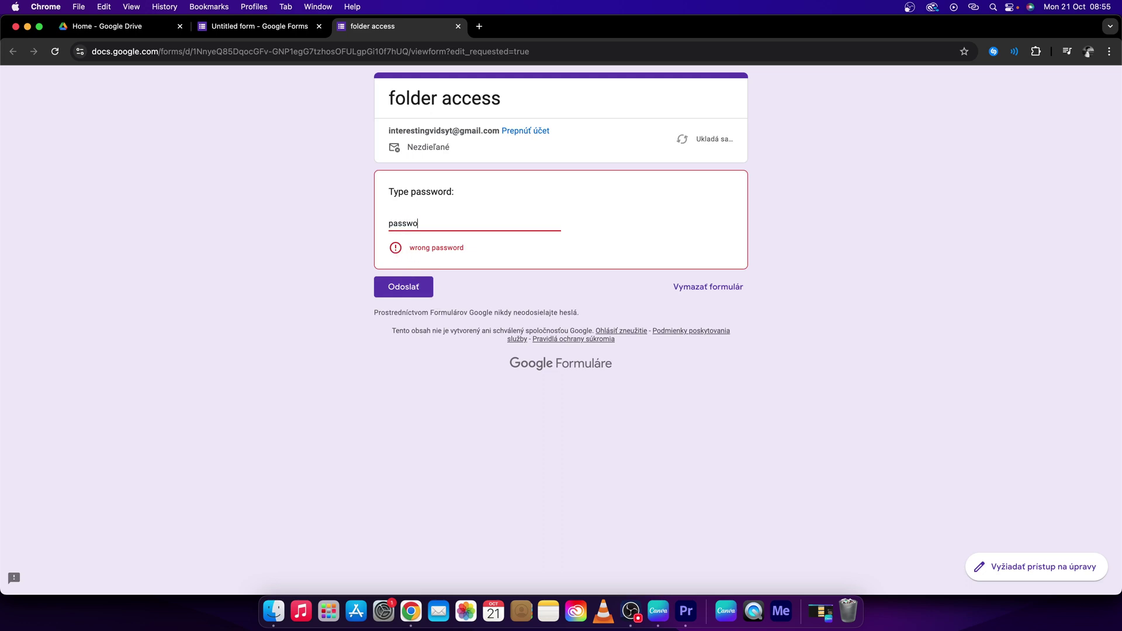
type("rd123")
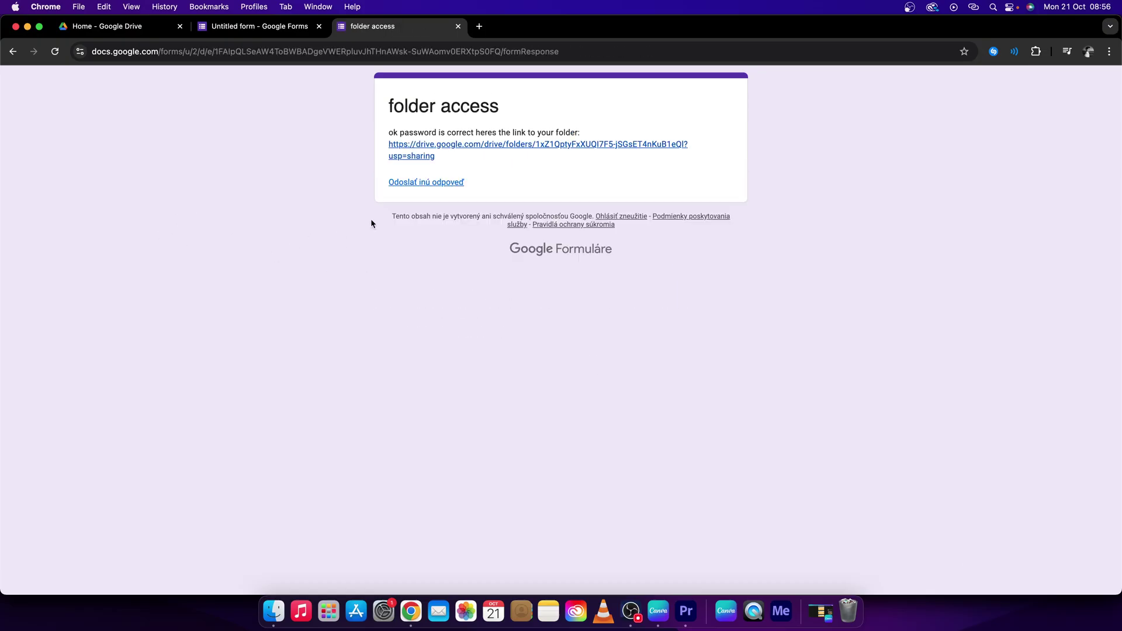
Right-click the folder link in the confirmation message to open the shared Drive folder
right_click(420, 146)
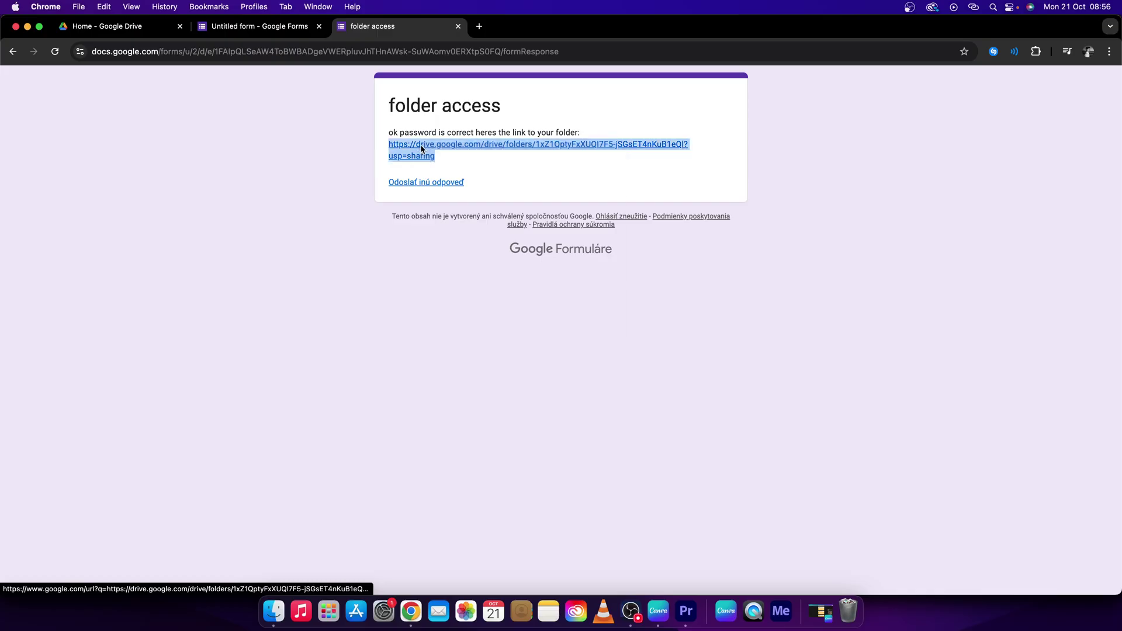